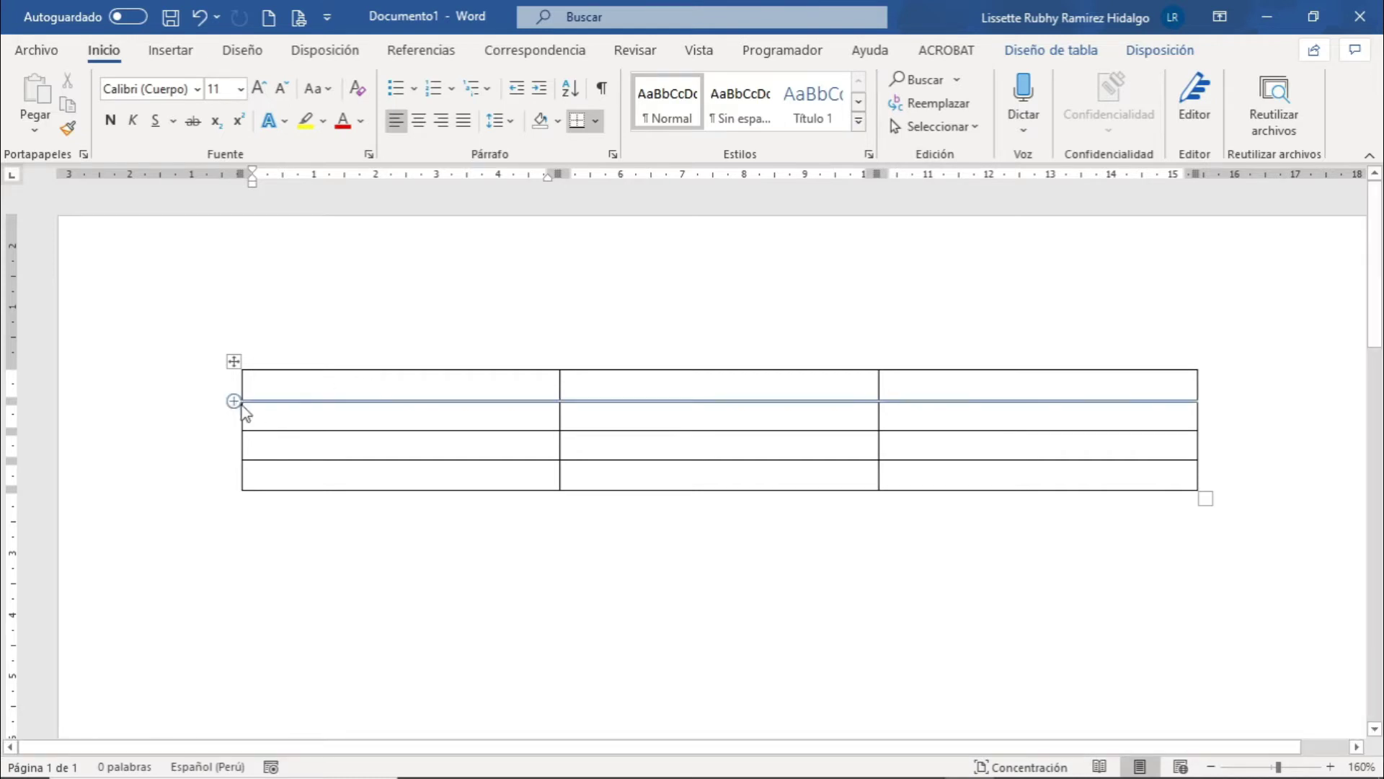
Select the table's entire second row and the entire second column in turn, and return the cursor to the first cell
left_click(234, 422)
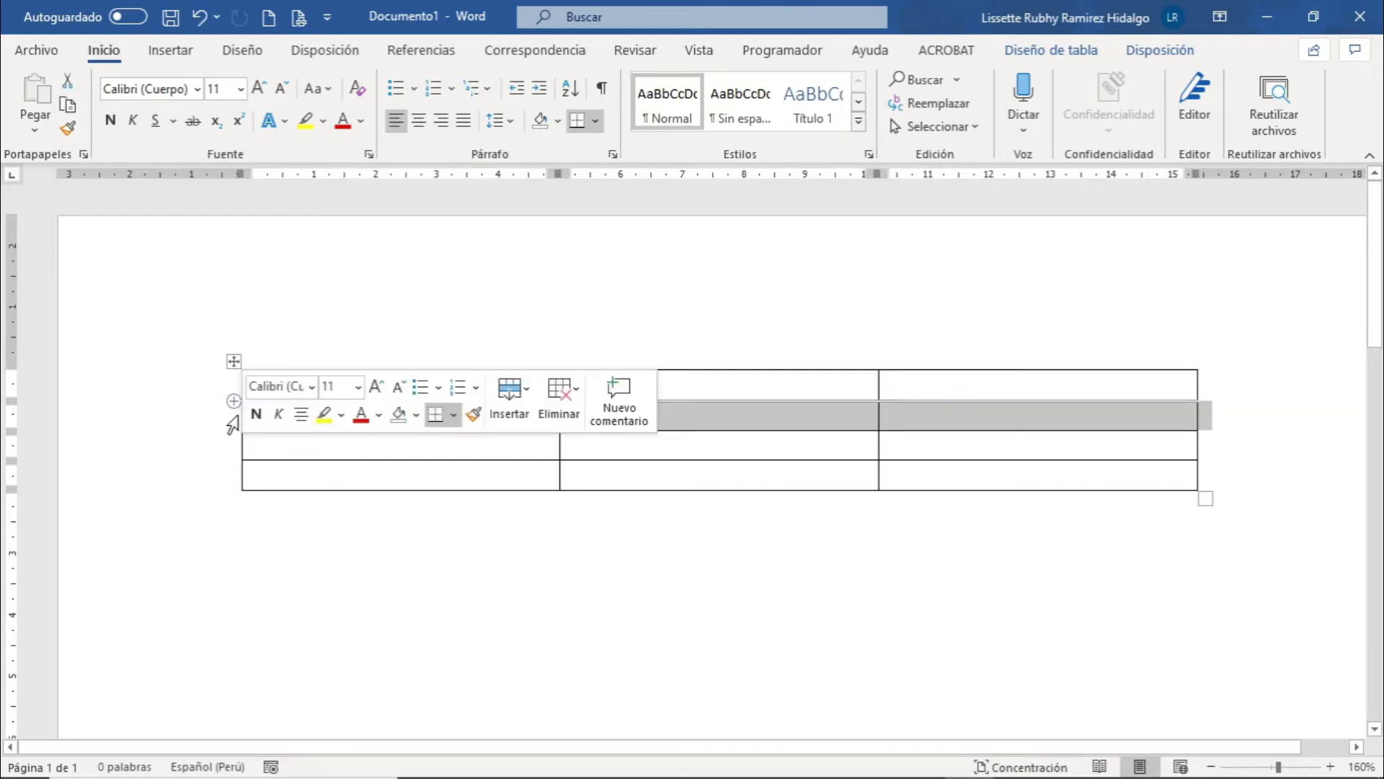
left_click(752, 365)
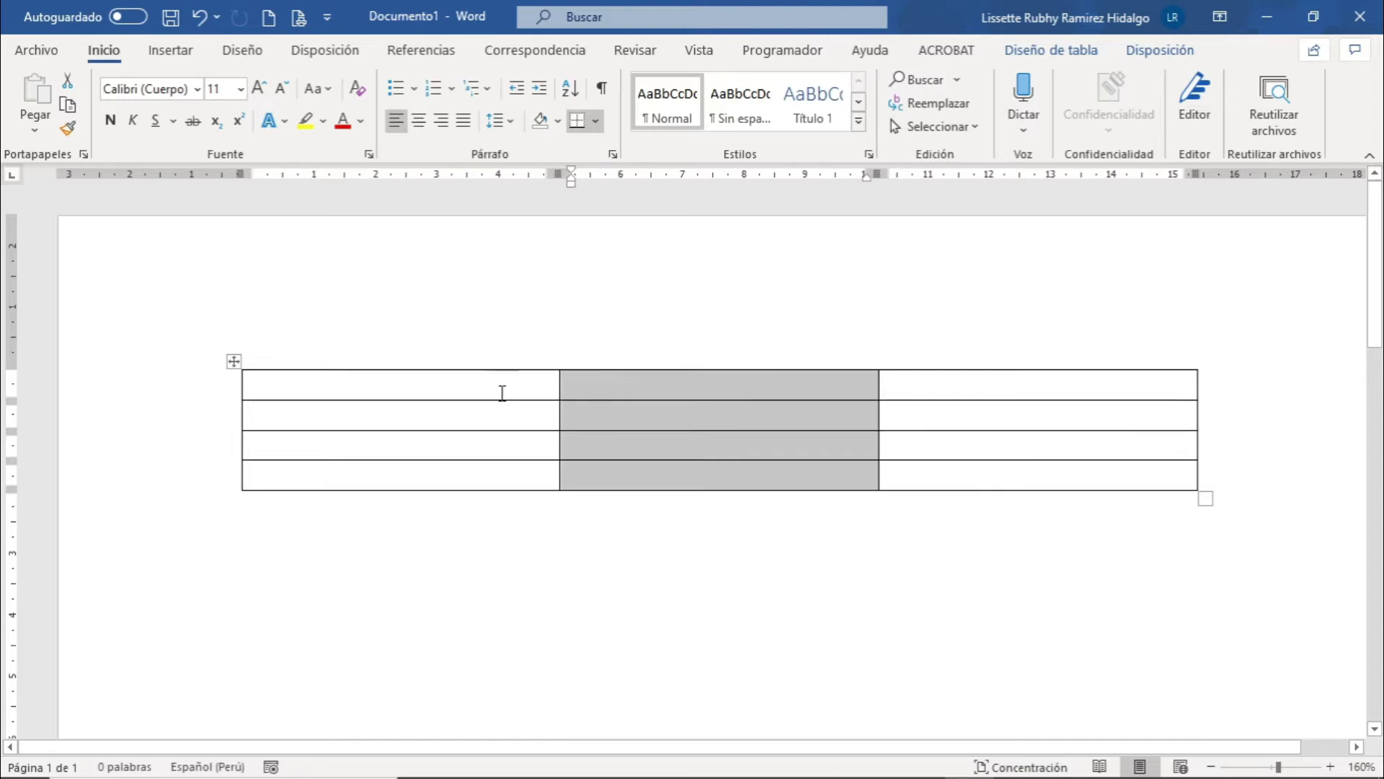
left_click(440, 384)
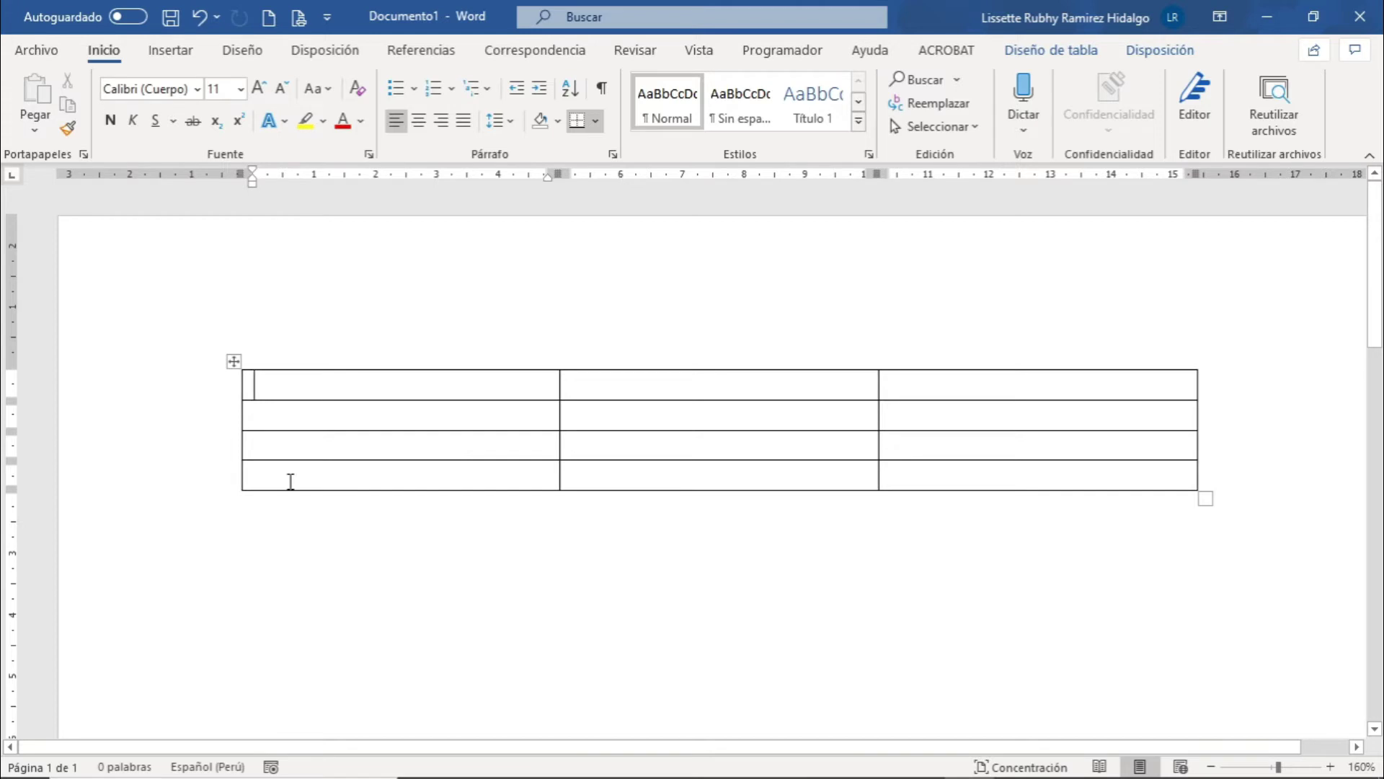
Select the table's top-left cell directly on the page, and select it again with the Select Cell command
left_click(243, 384)
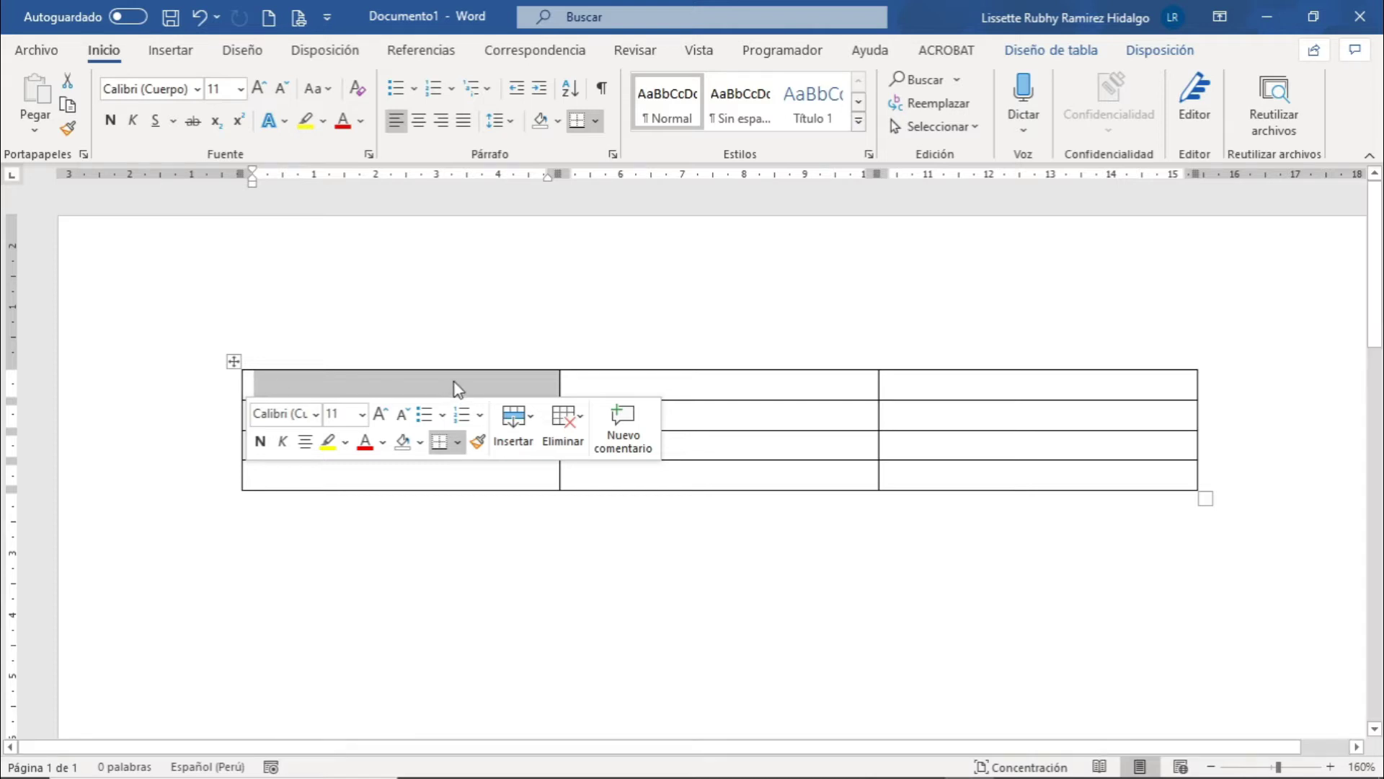
left_click(473, 380)
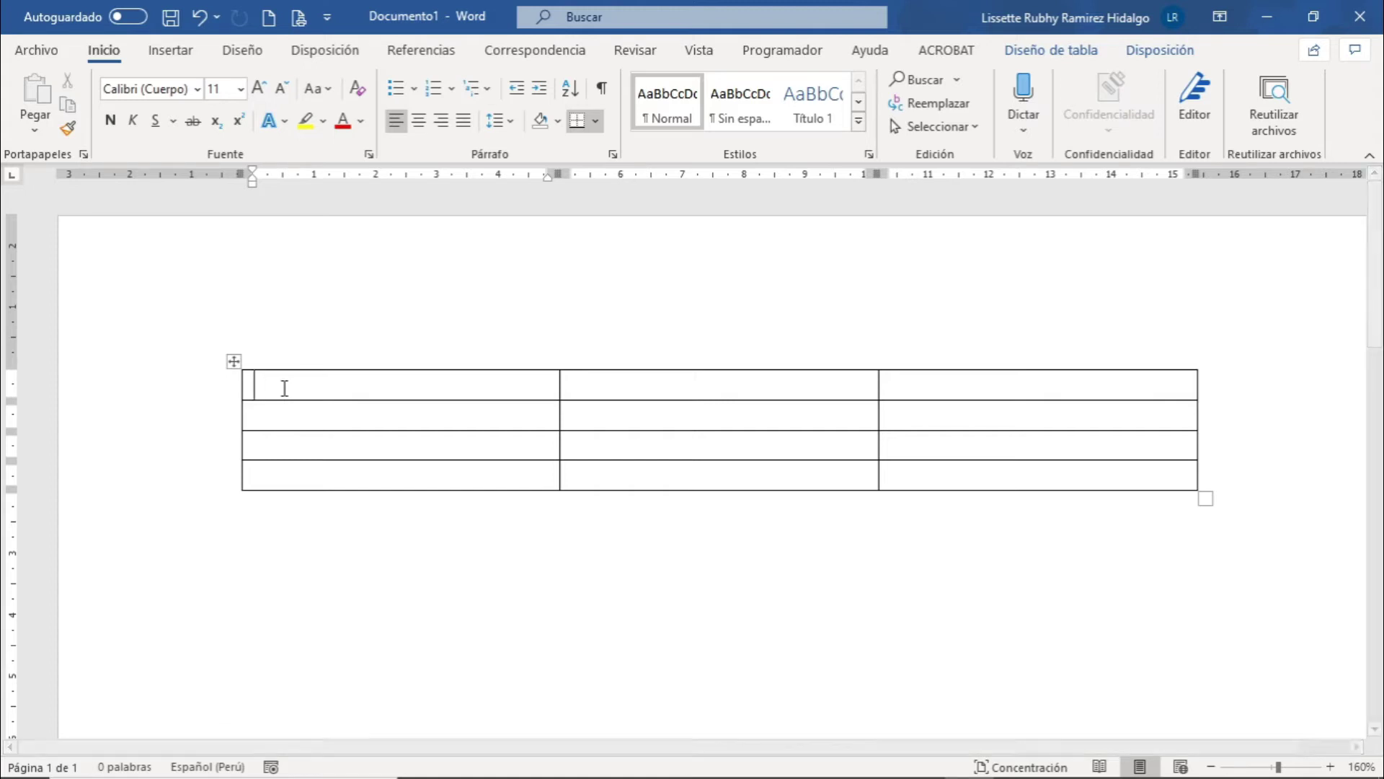
left_click(1145, 54)
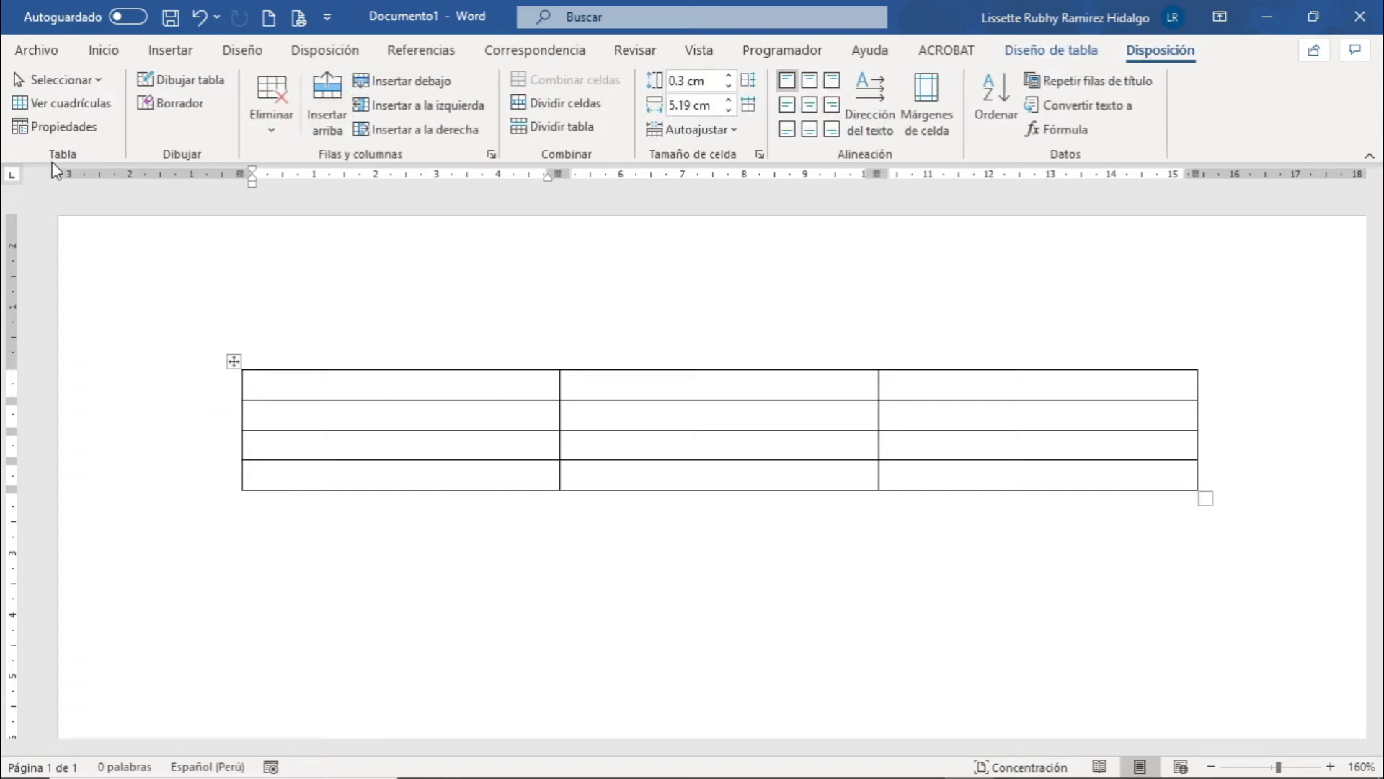
left_click(81, 87)
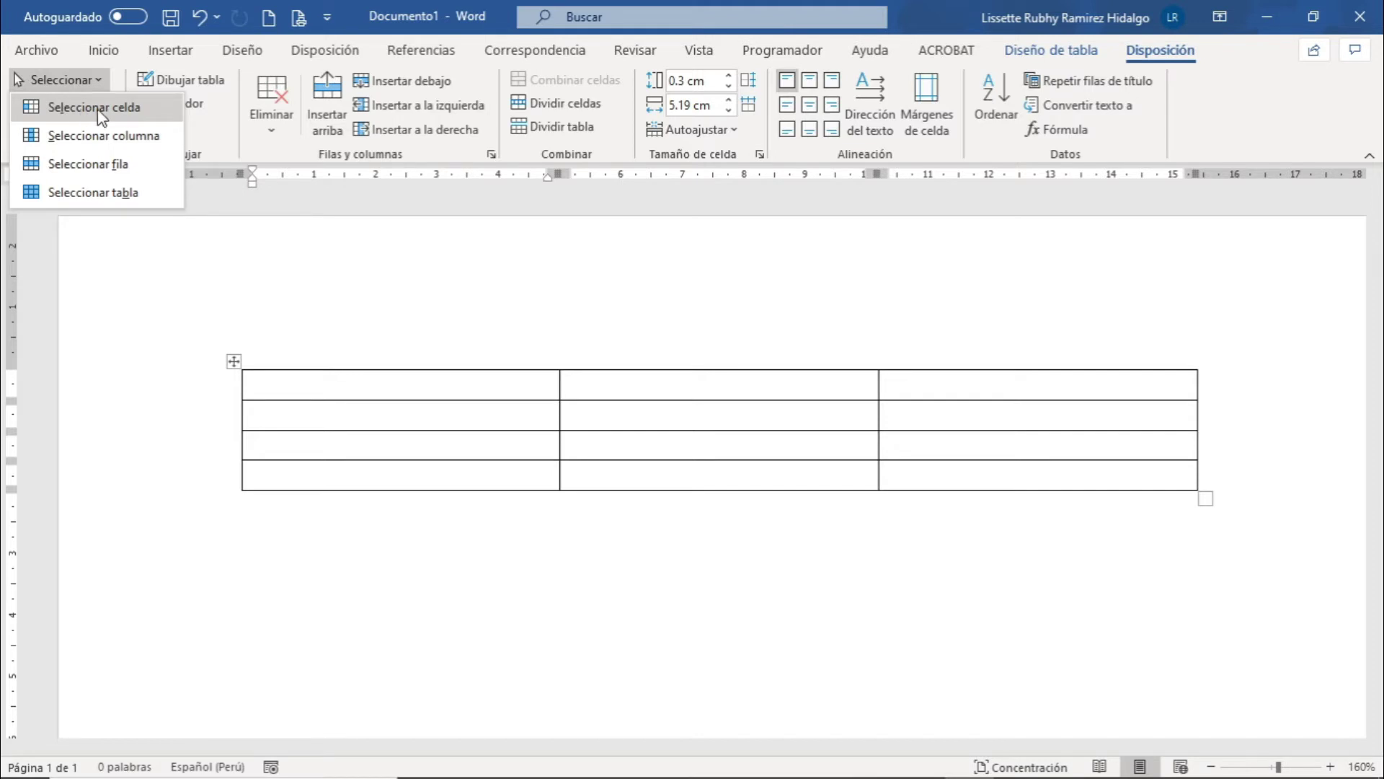
left_click(99, 113)
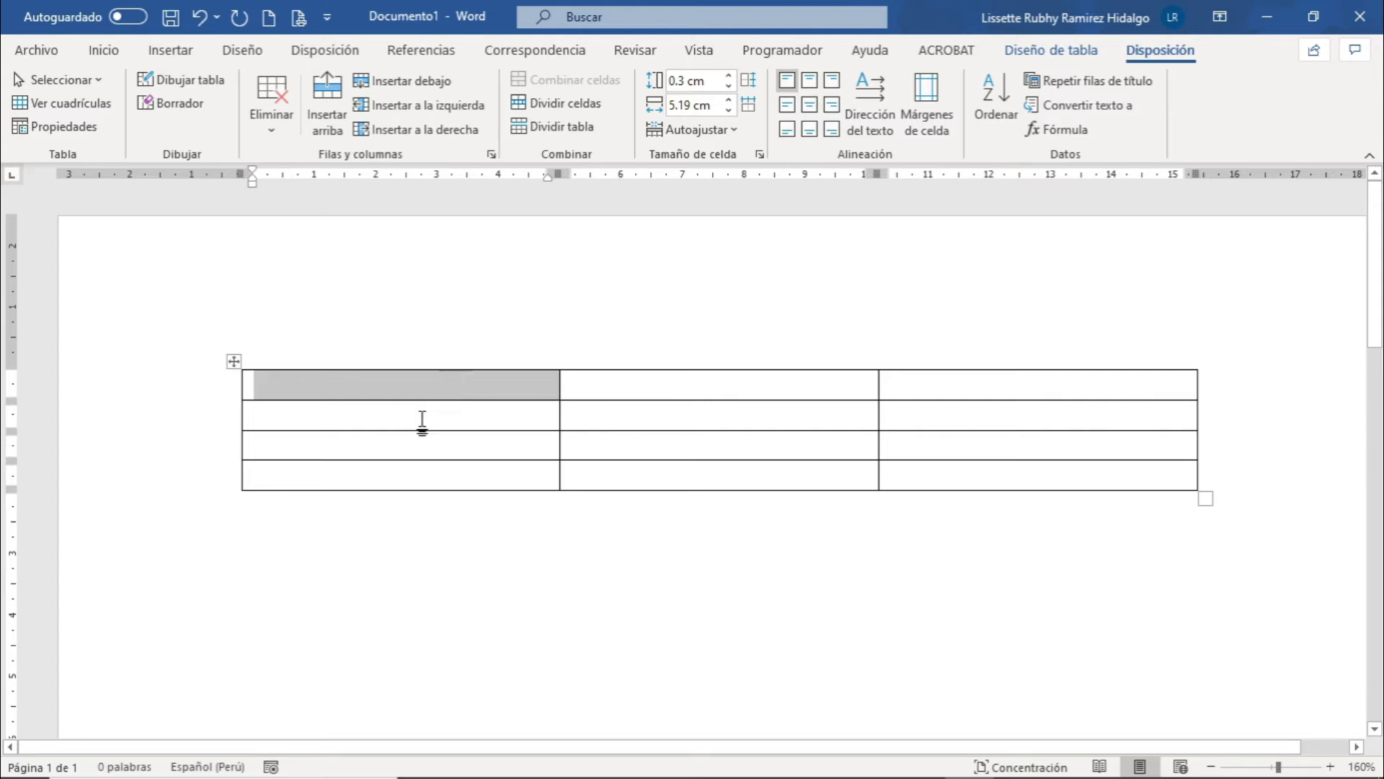
left_click(413, 497)
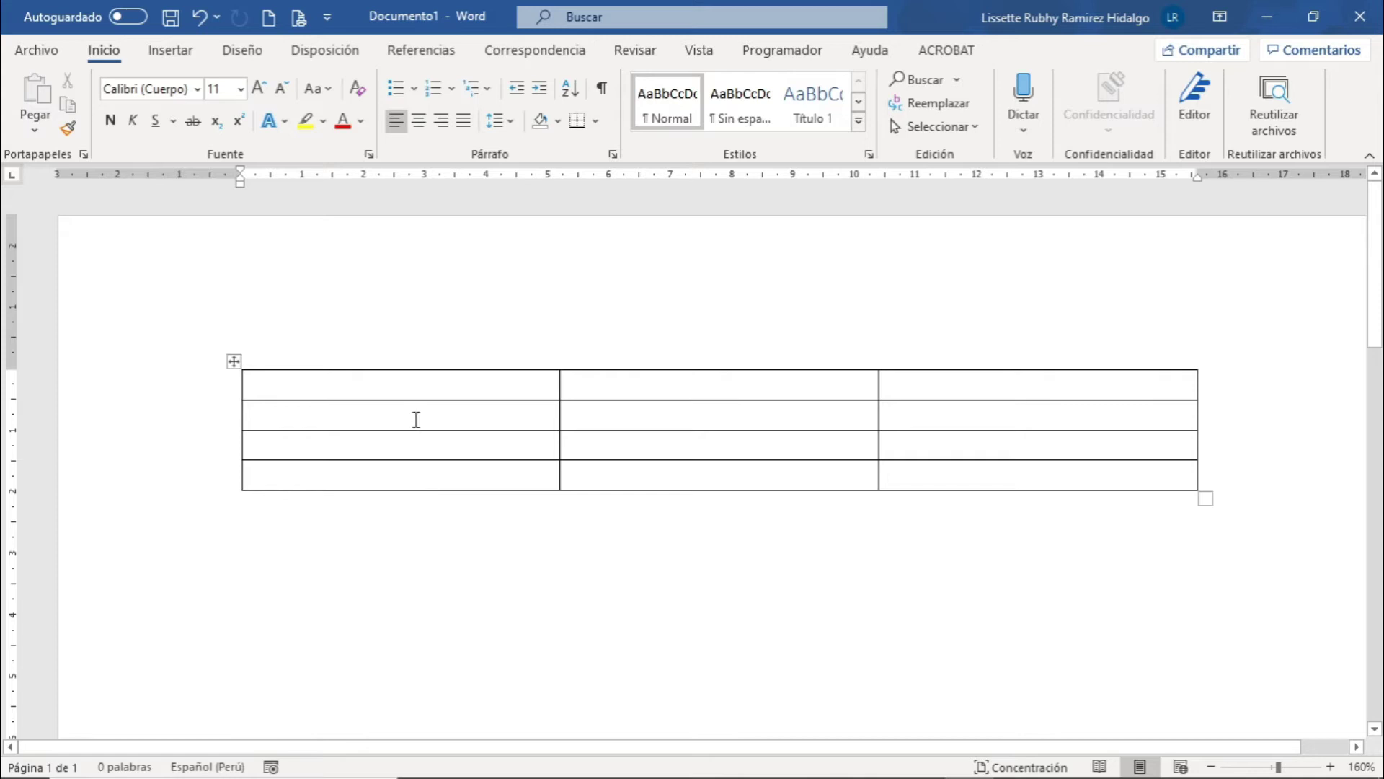
Select the table's first column directly on the page, and select it again with the Select Column command
left_click(414, 358)
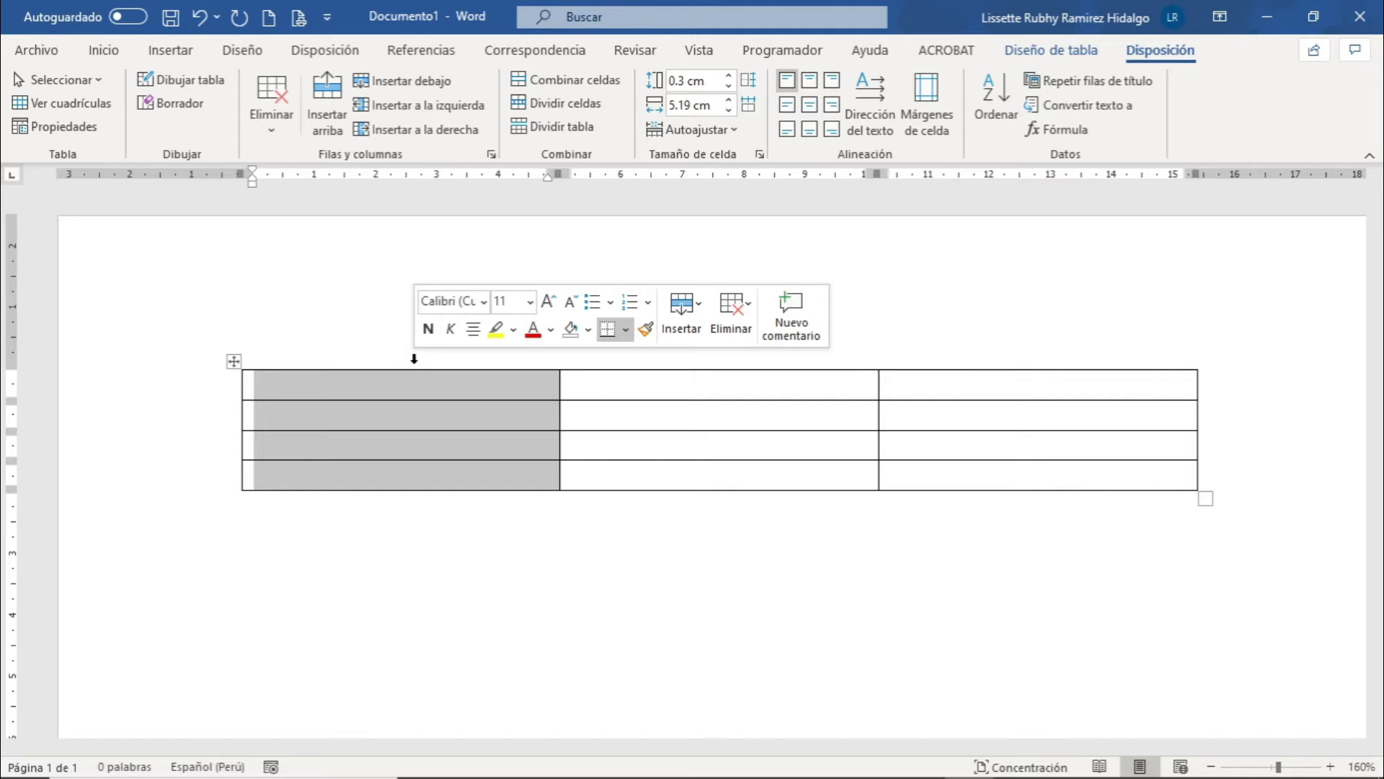
left_click(447, 536)
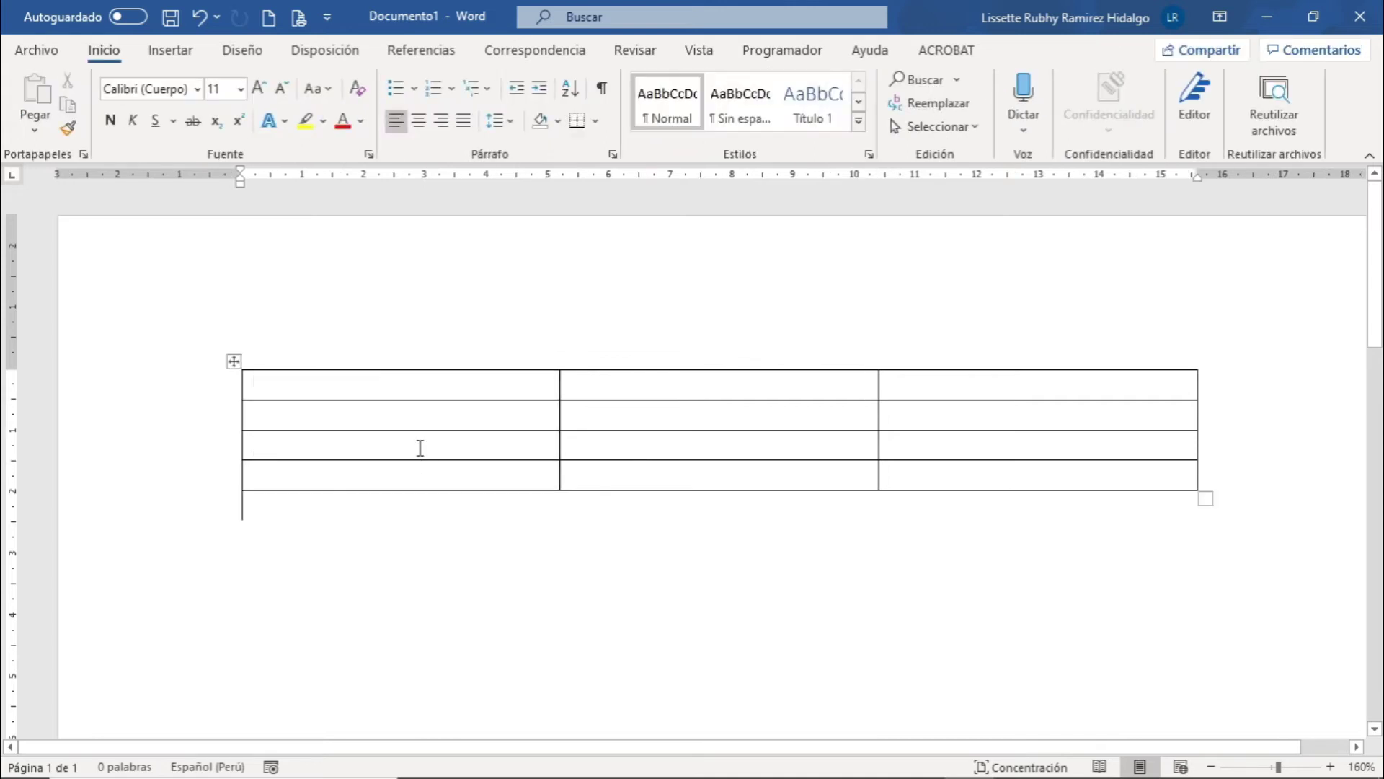
left_click(356, 387)
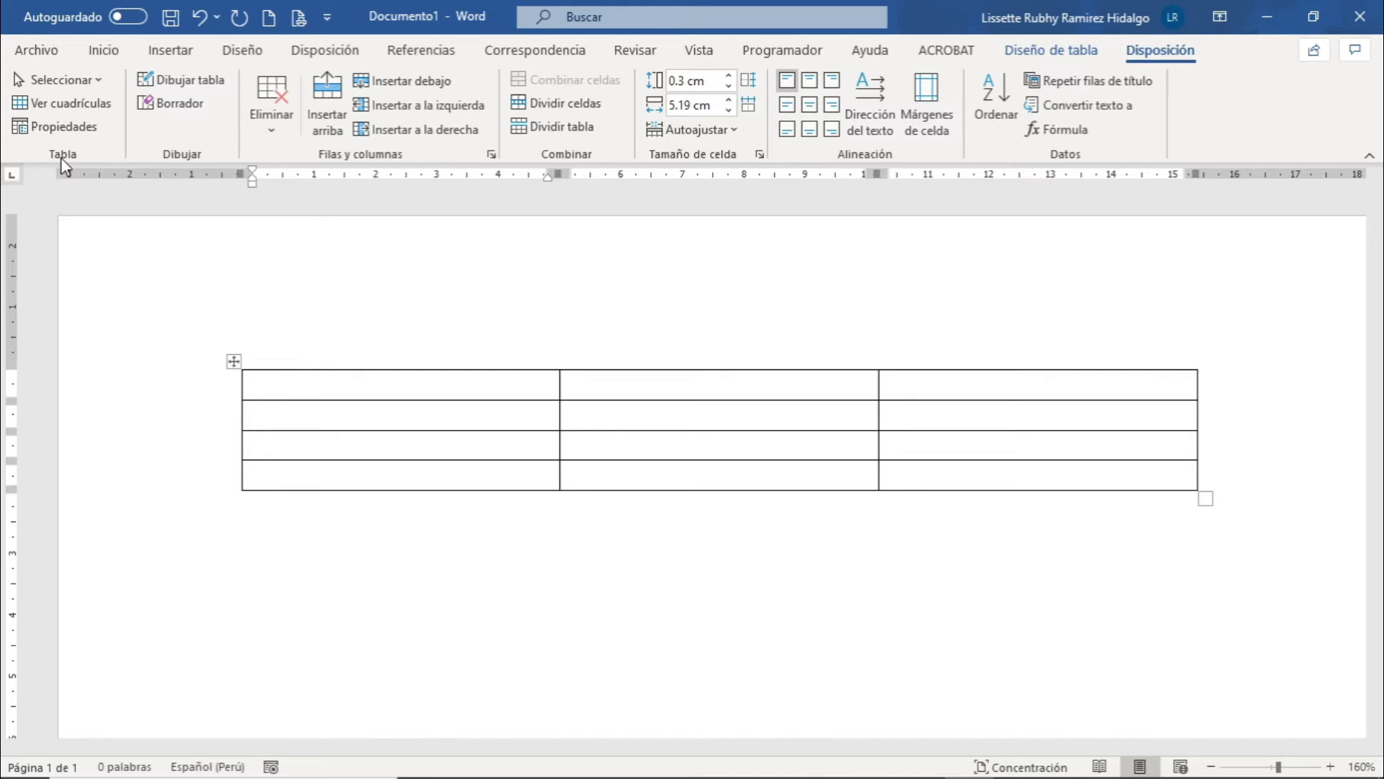
left_click(61, 81)
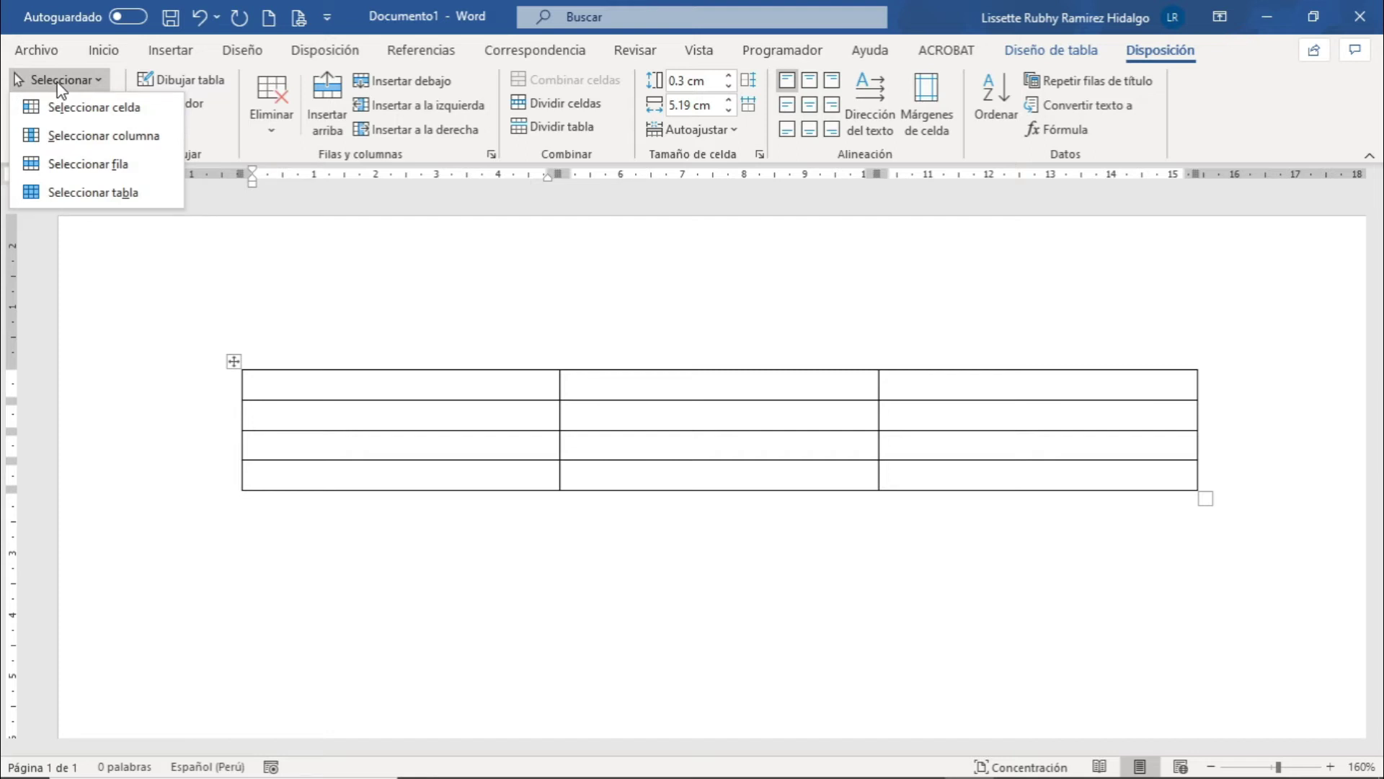
left_click(86, 136)
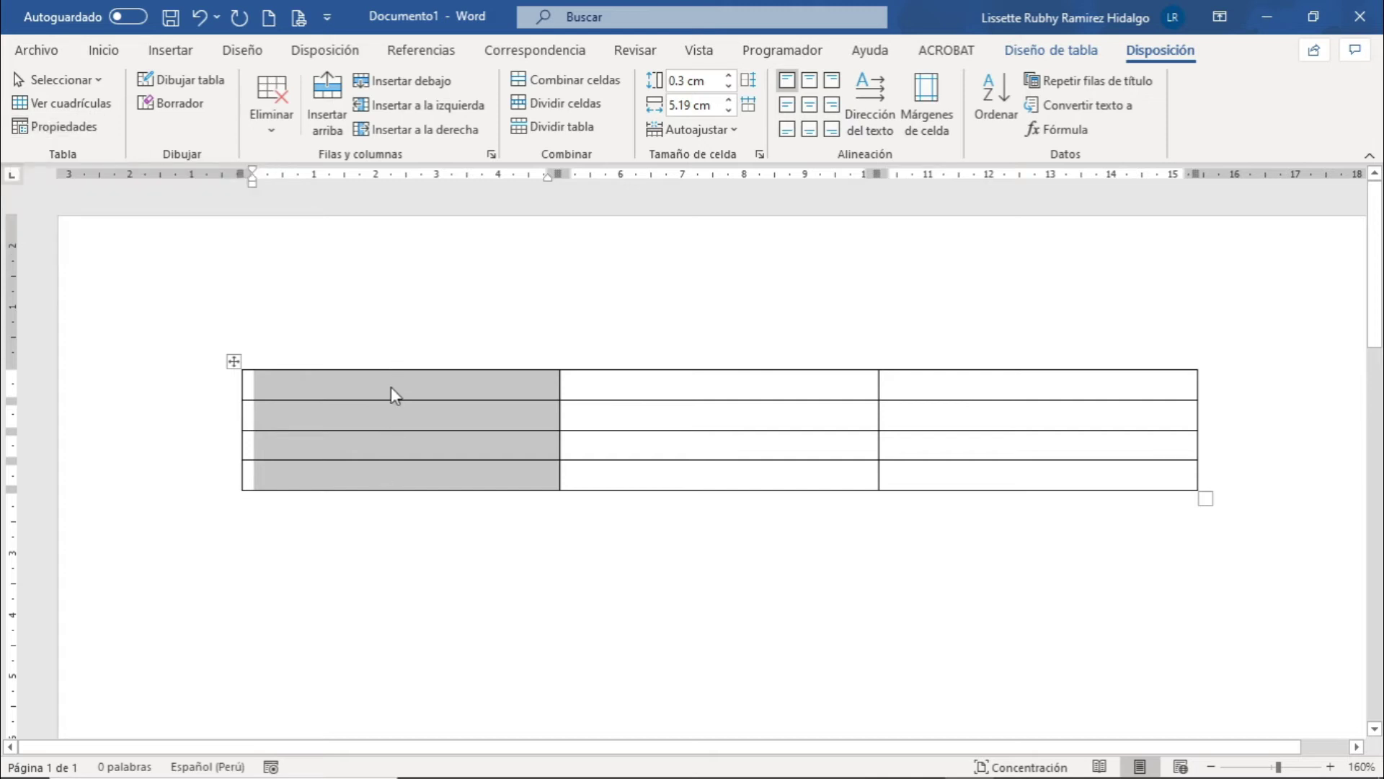
left_click(421, 548)
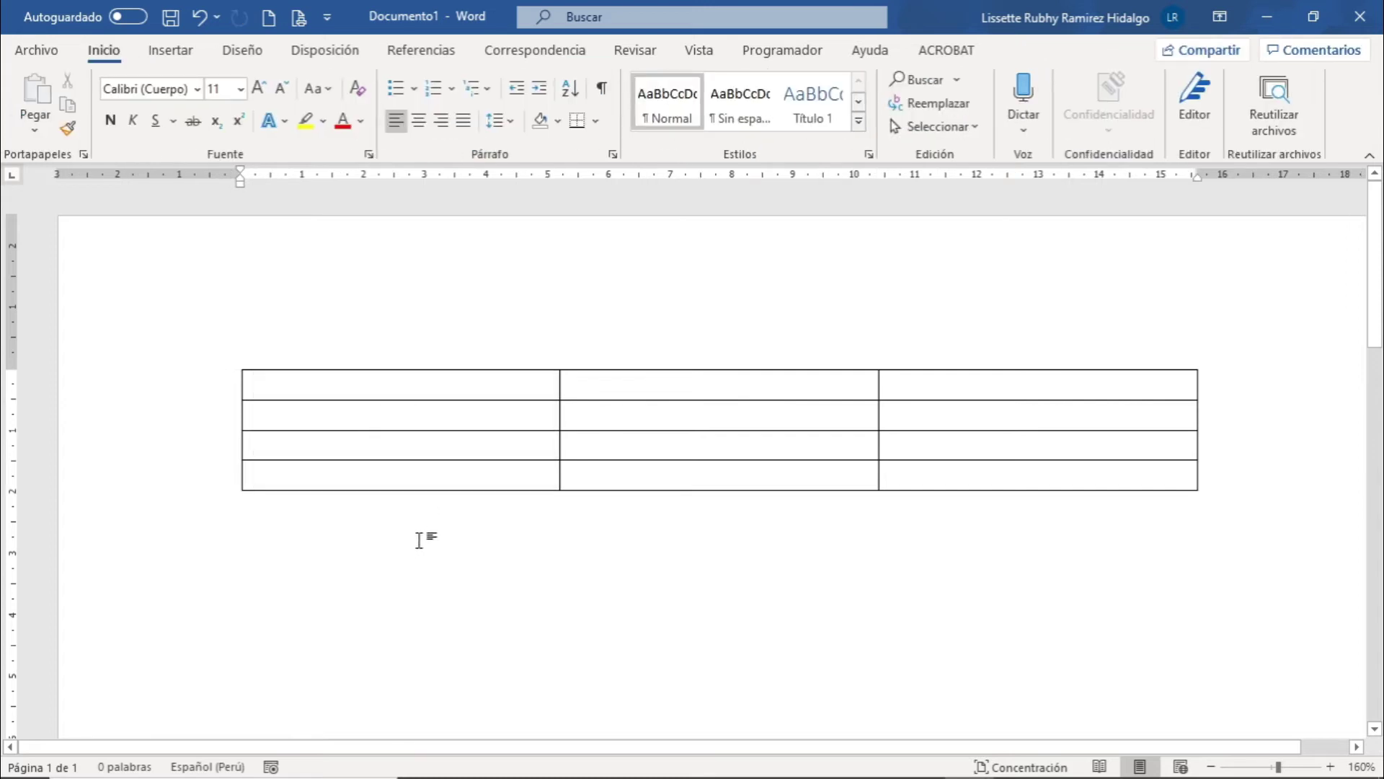
Select the middle column by extending the selection from its top cell down to its bottom cell, and clear the selection
left_click(628, 385)
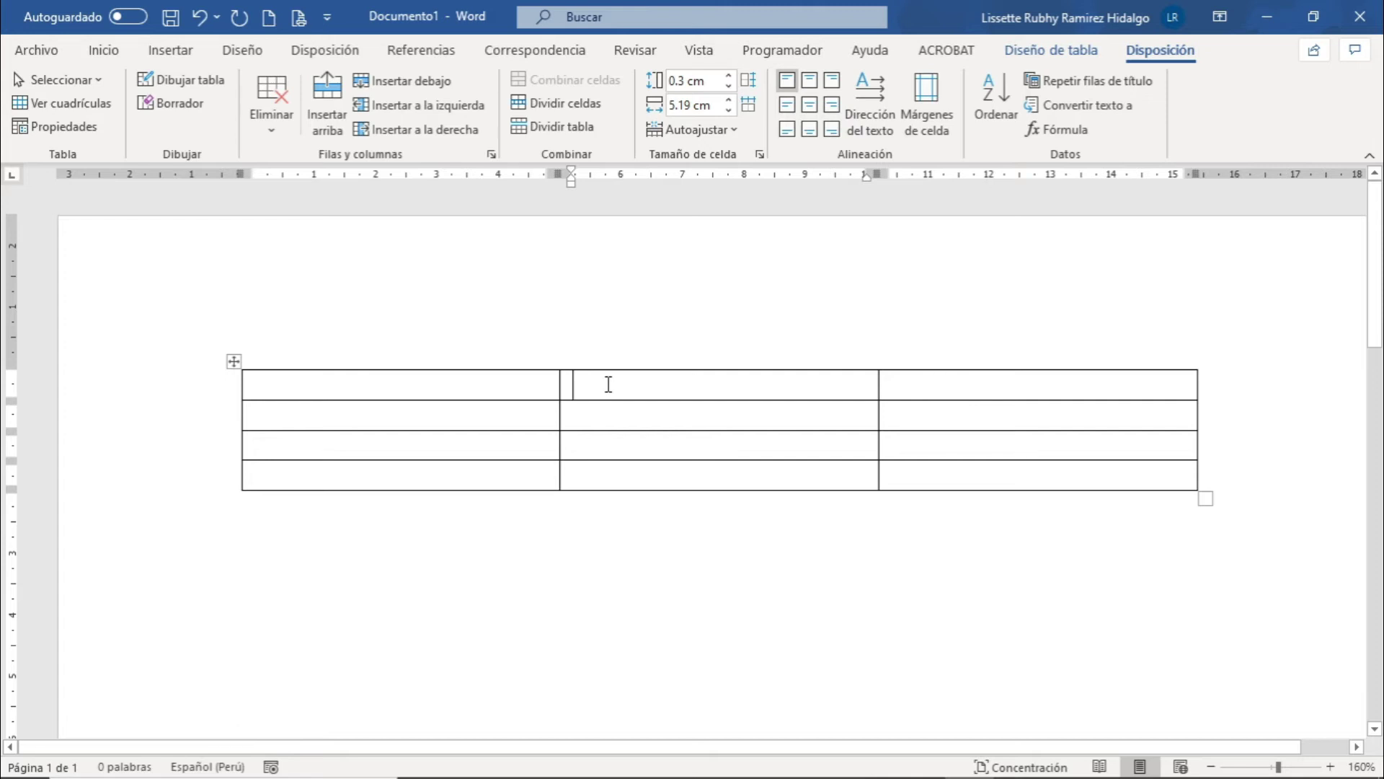
left_click_drag(609, 394, 603, 477)
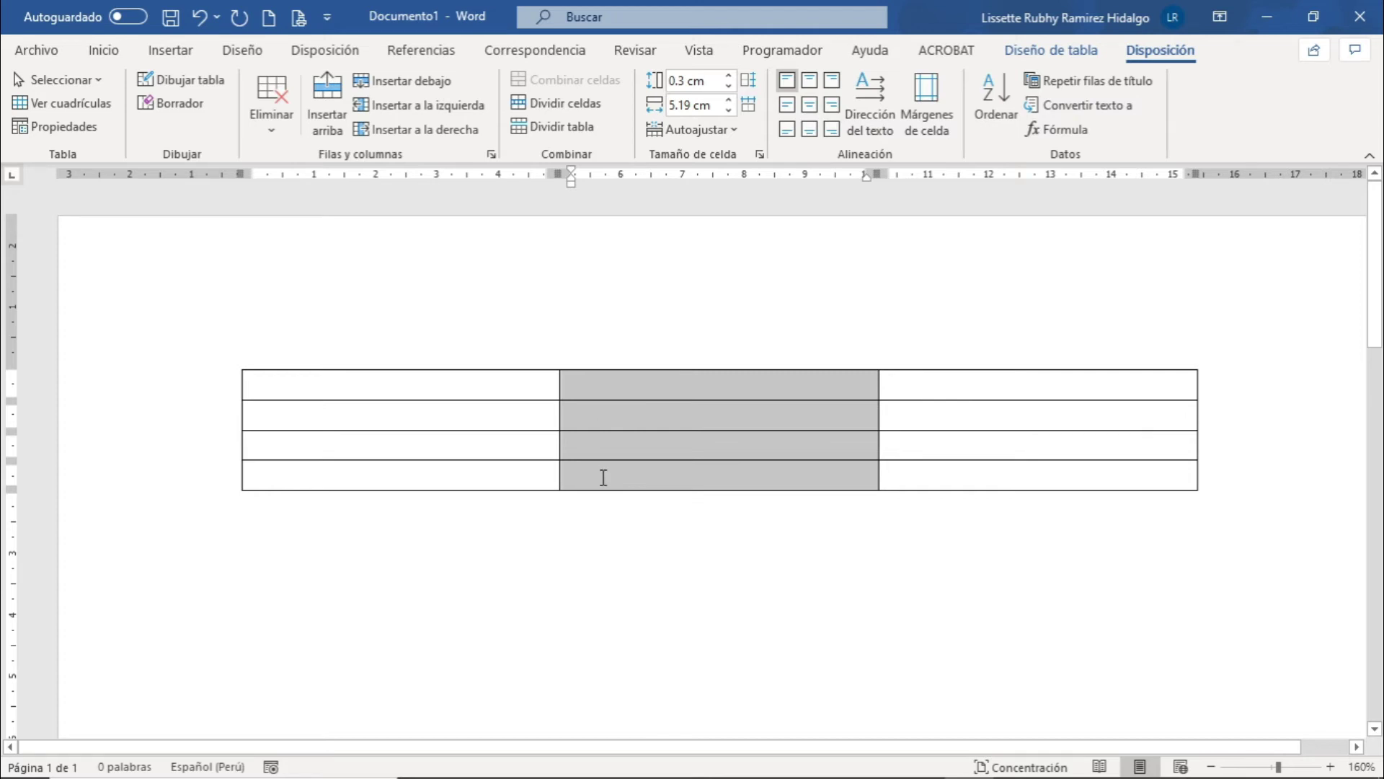
left_click_drag(603, 477, 606, 484)
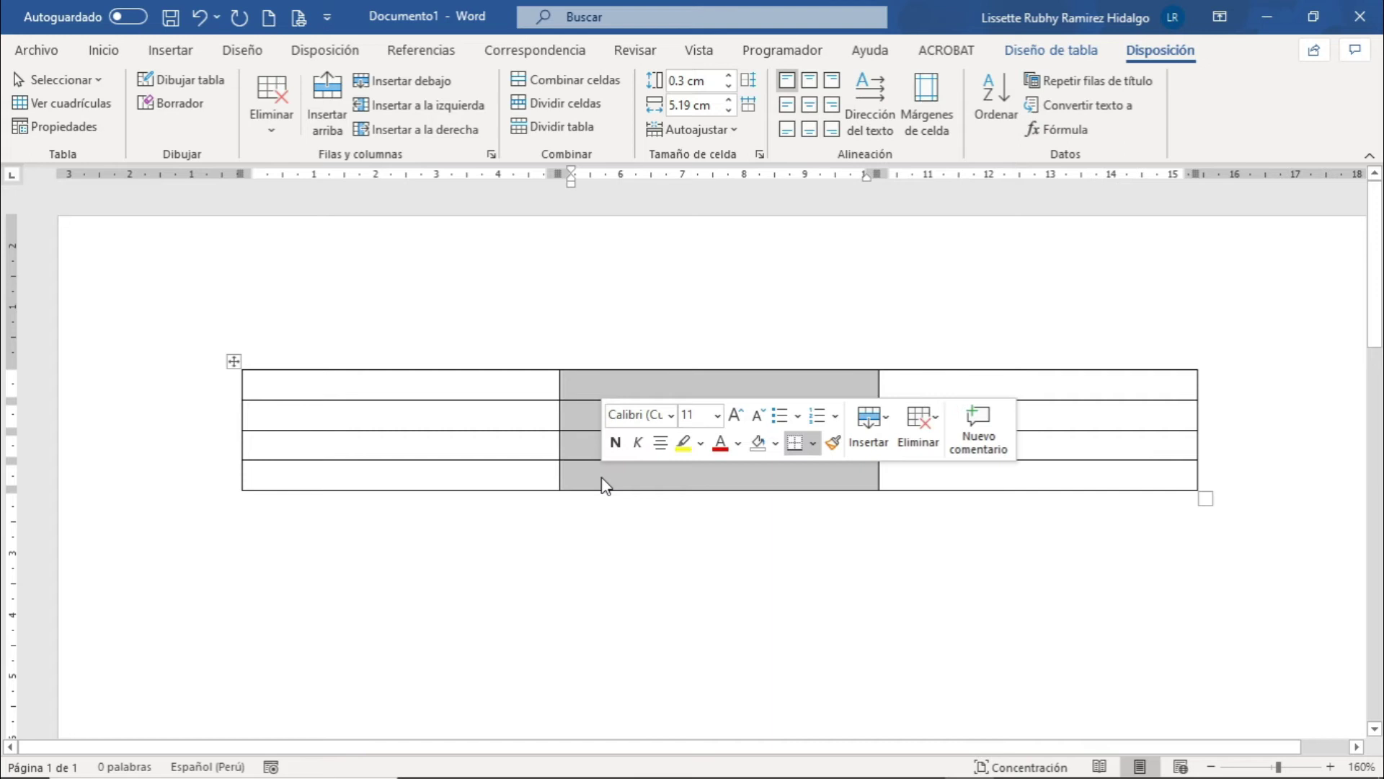
left_click(615, 561)
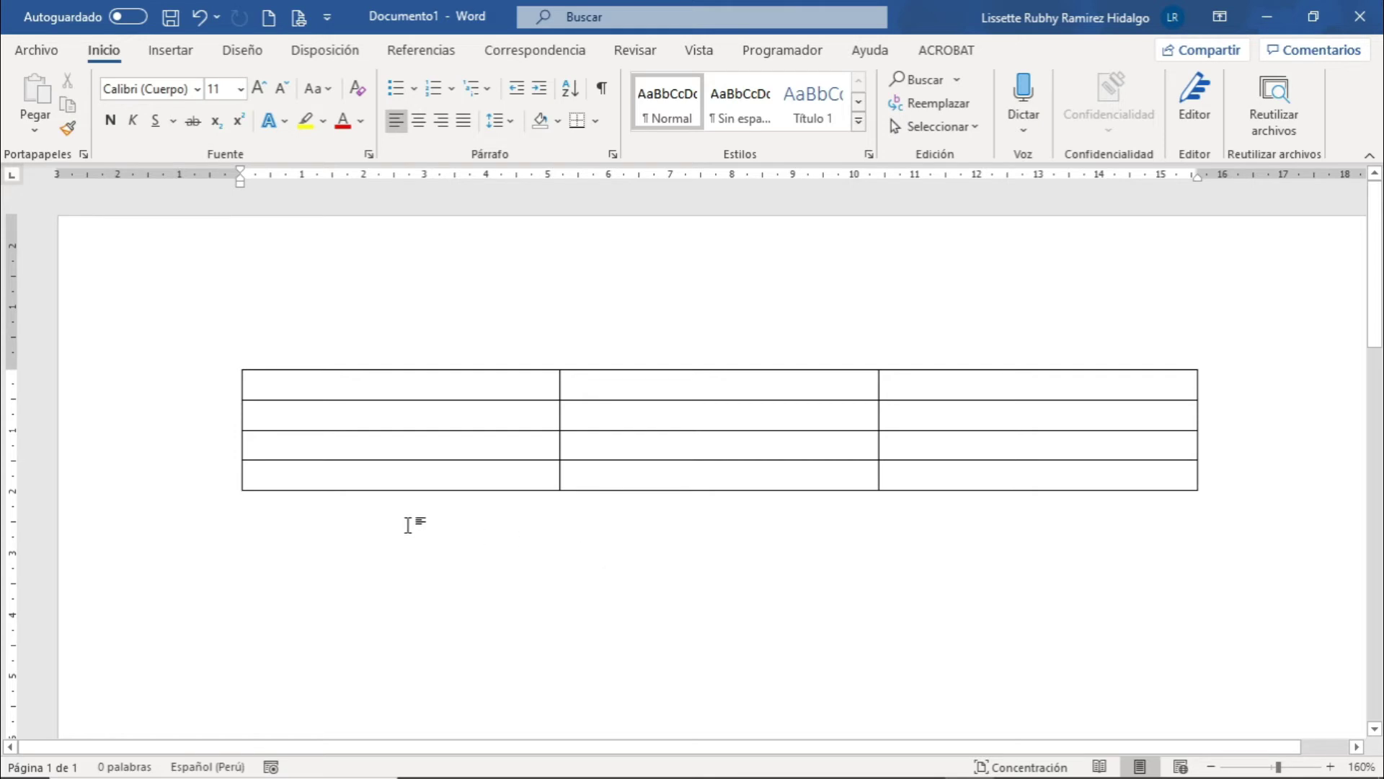
Select the table's first row from the page margin, and select it again with the Select Row command
mouse_move(231, 396)
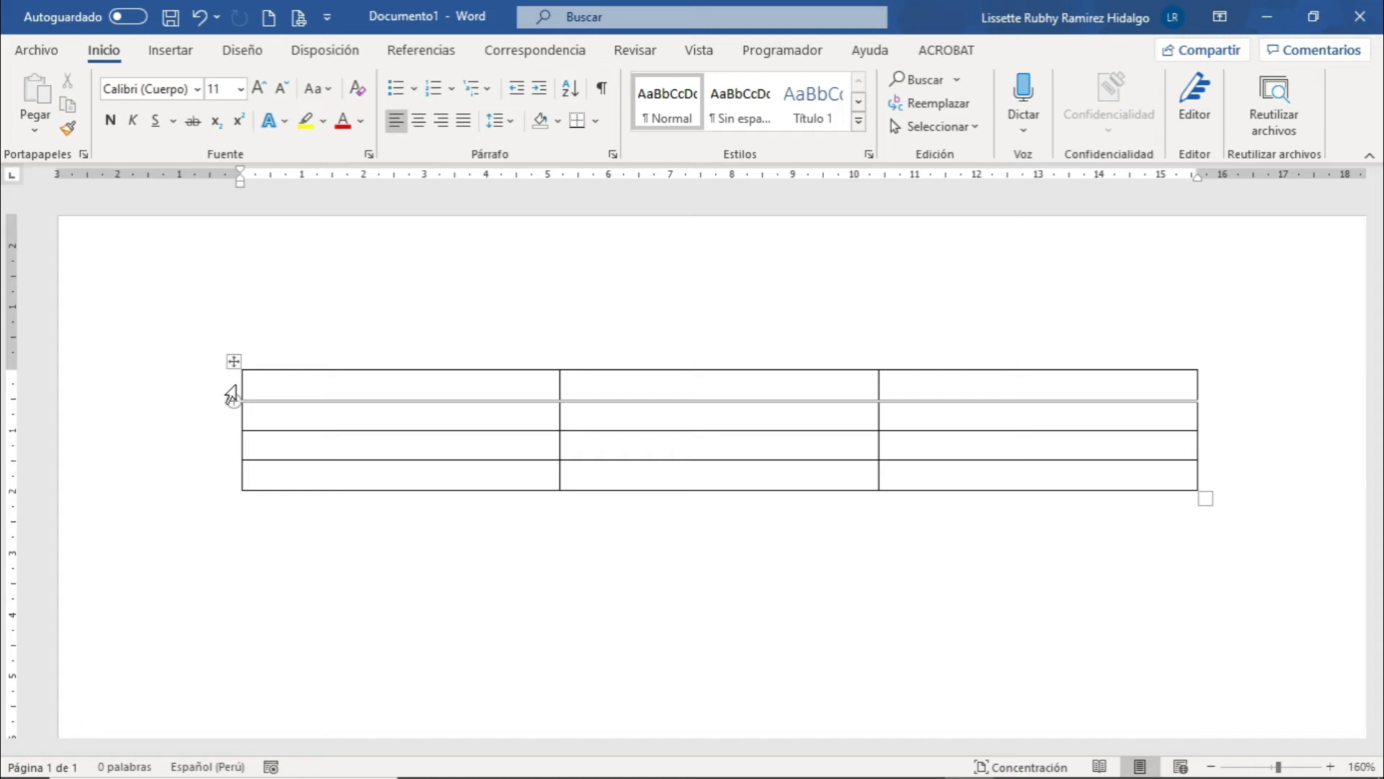
left_click(232, 396)
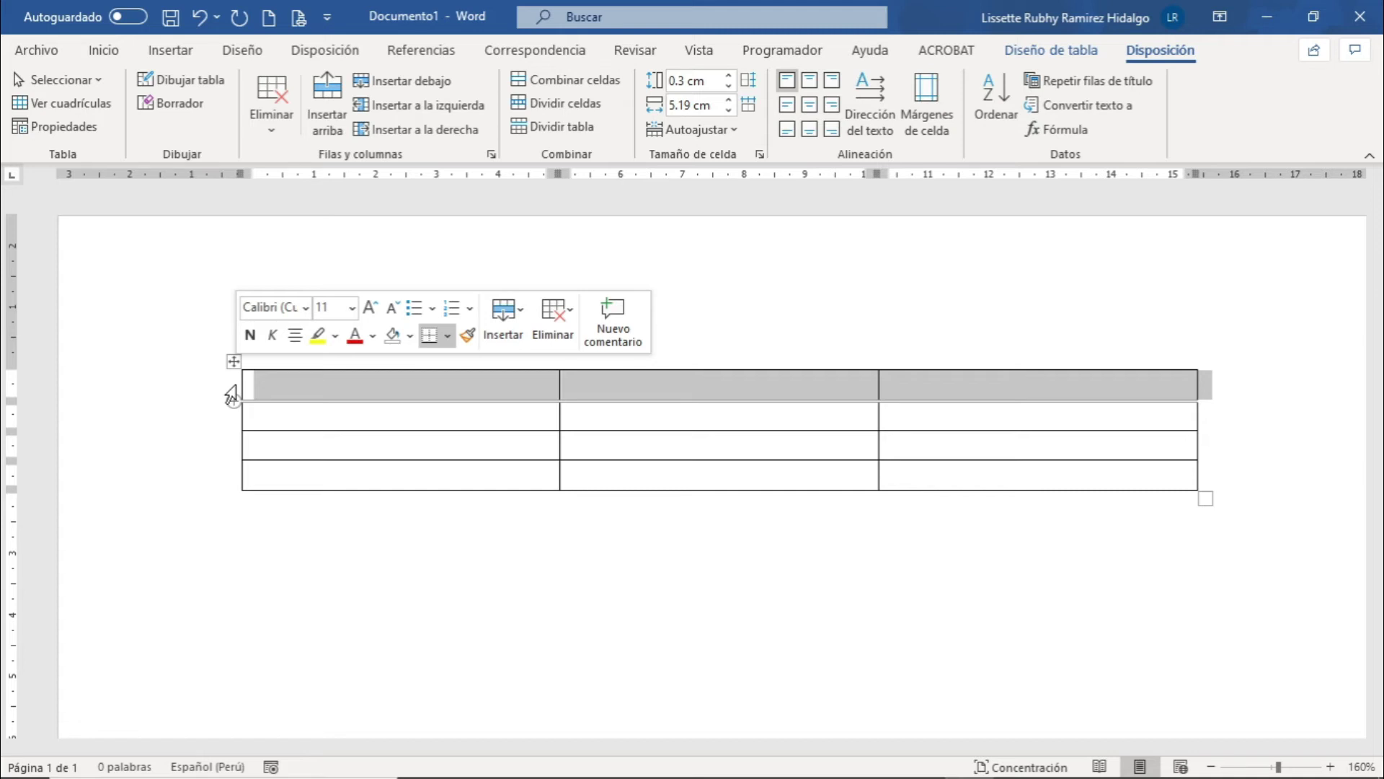
left_click(387, 395)
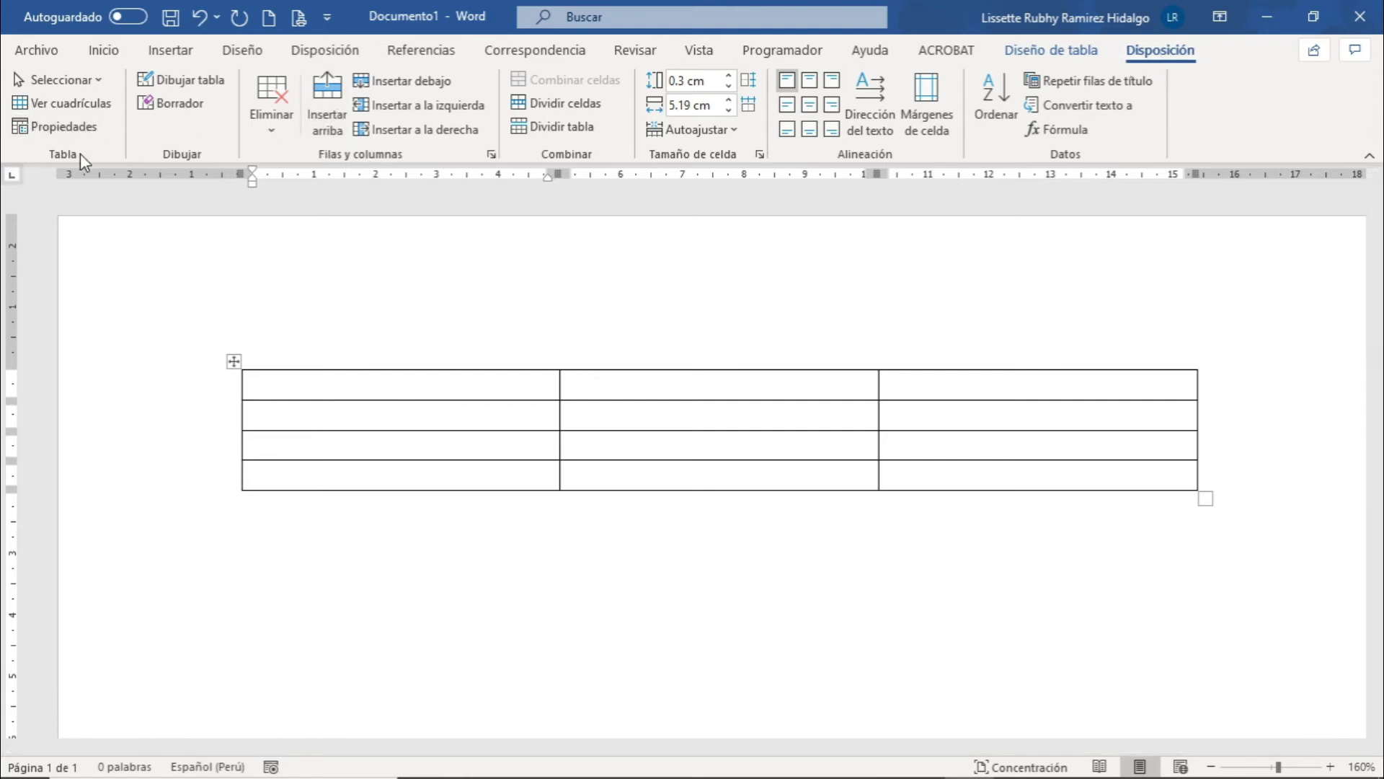
left_click(78, 82)
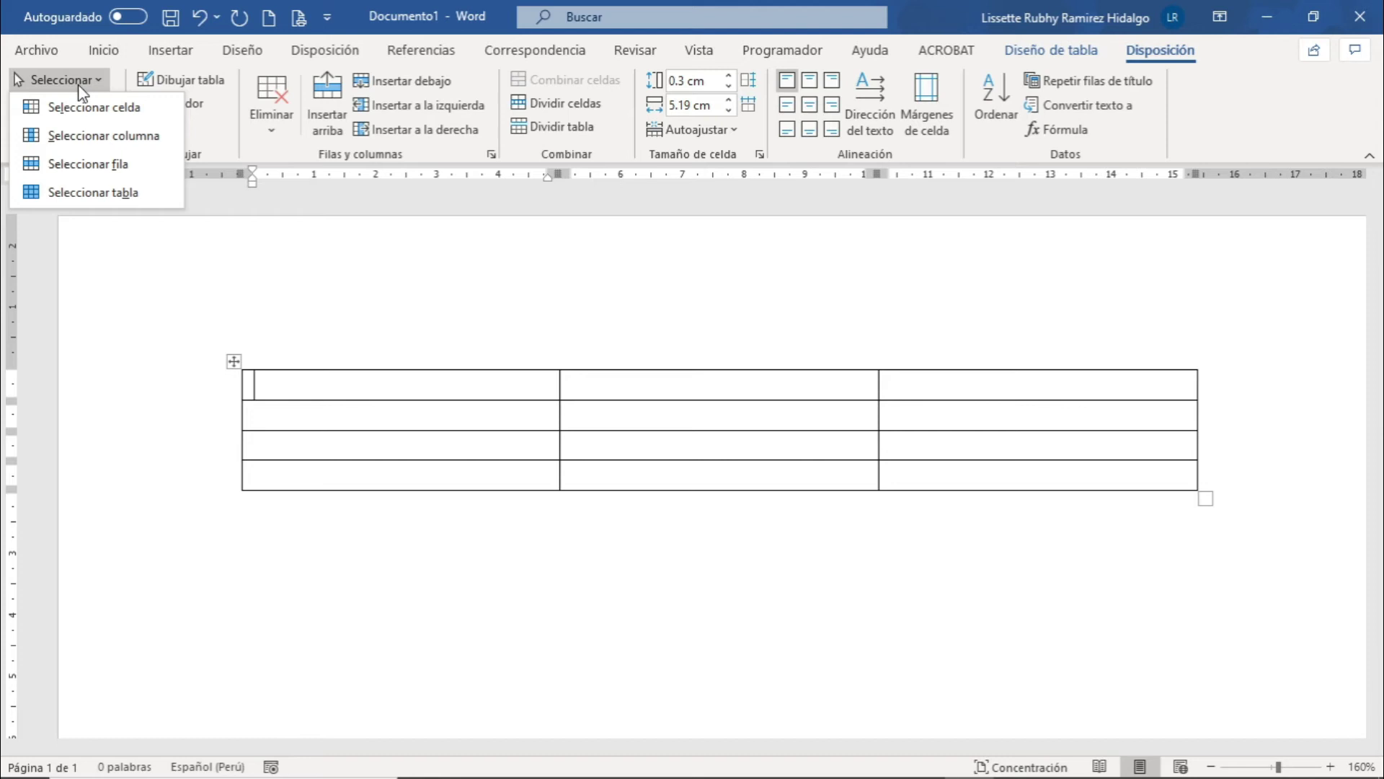
left_click(119, 172)
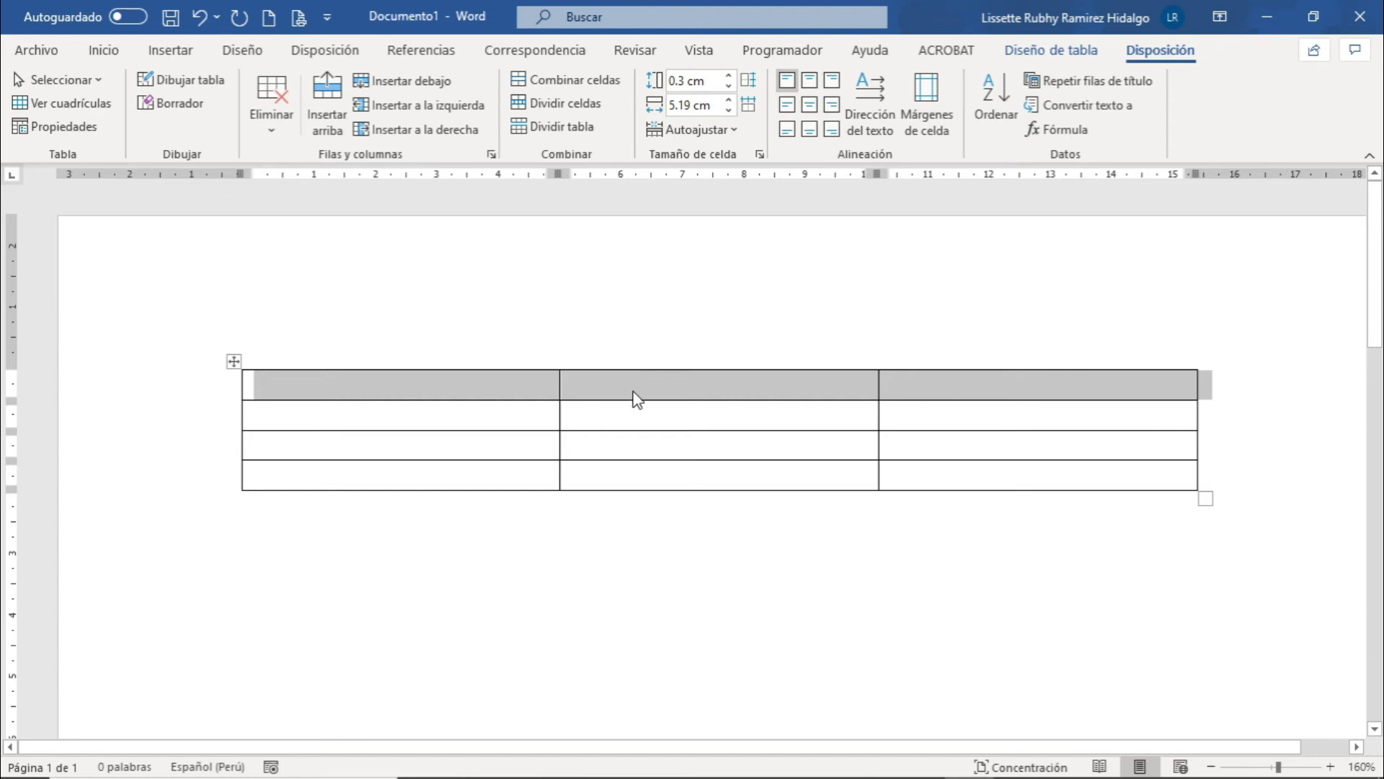
Select the first row by extending the selection from its first cell across to its last cell, and clear the selection
left_click(414, 390)
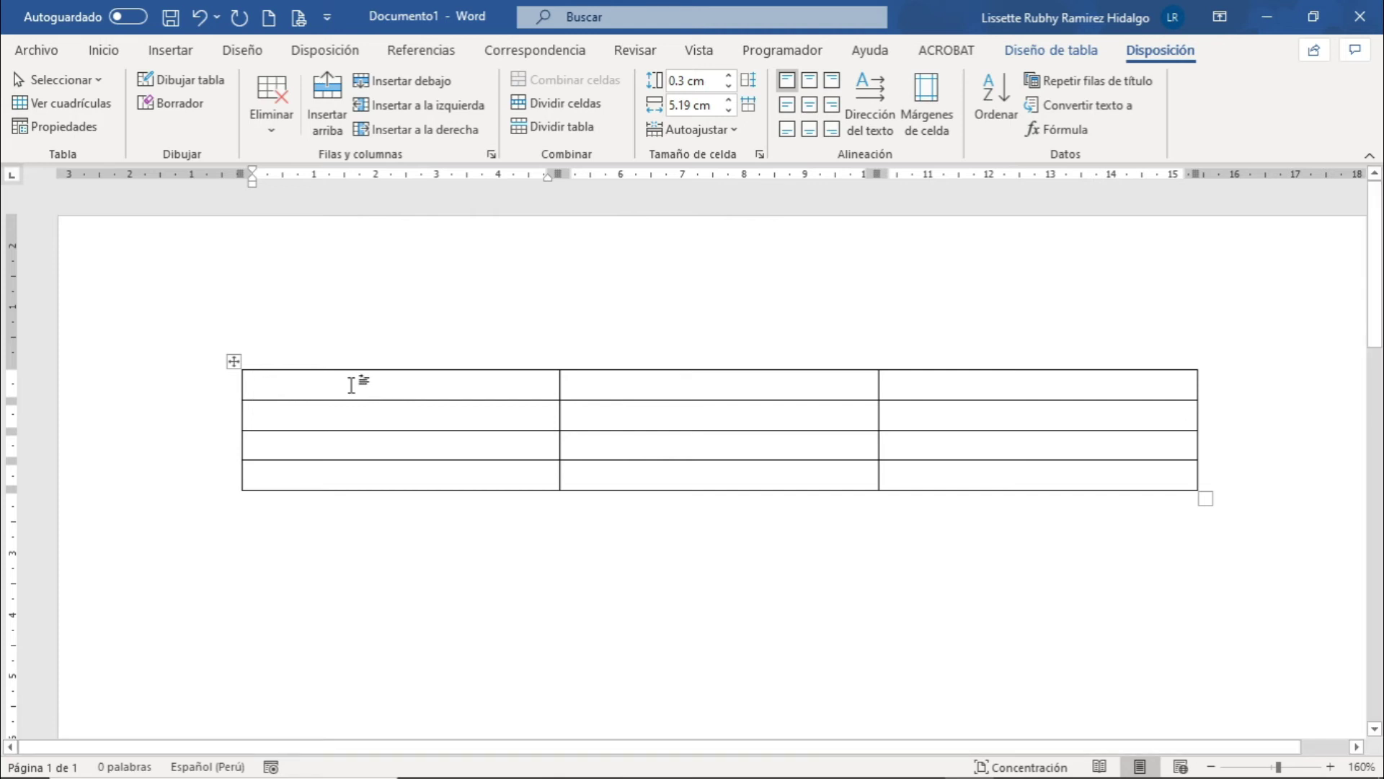
left_click_drag(351, 385, 954, 391)
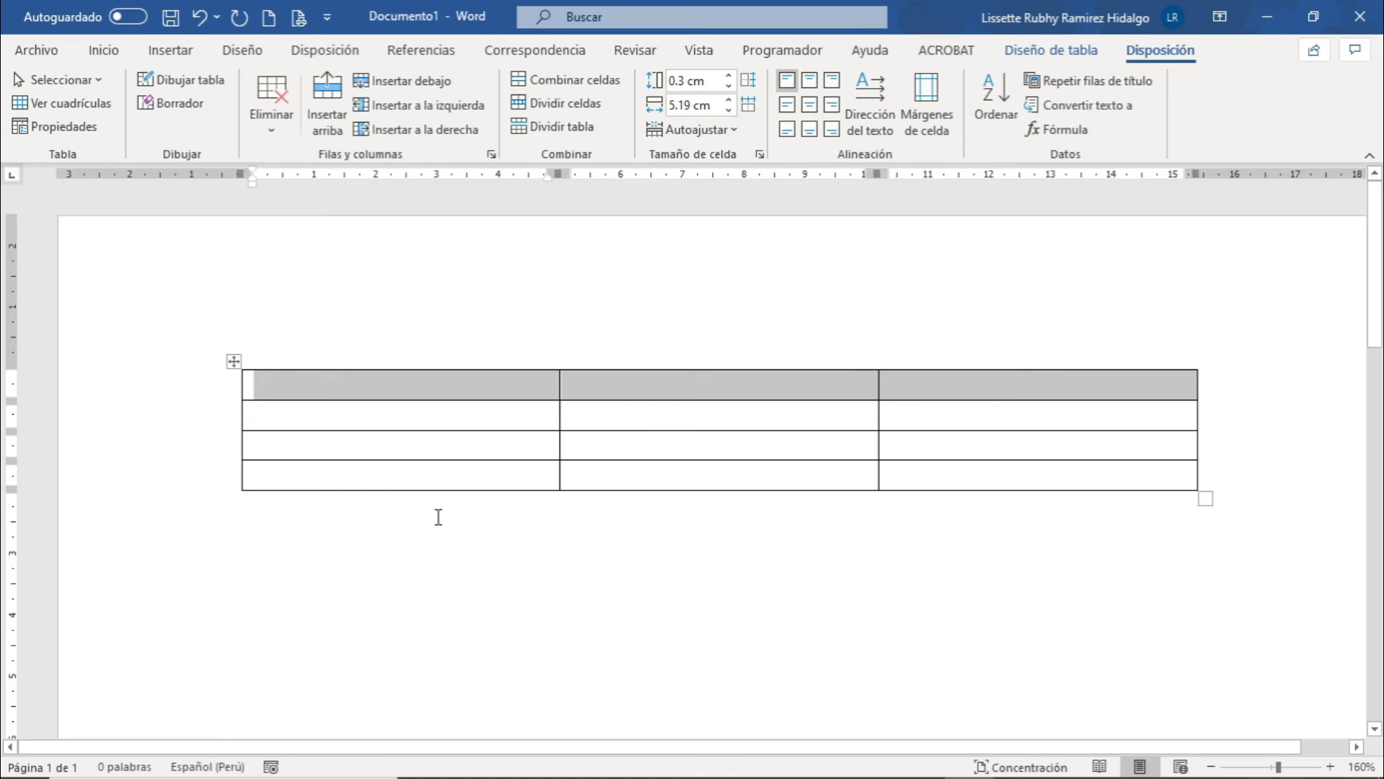
left_click(388, 500)
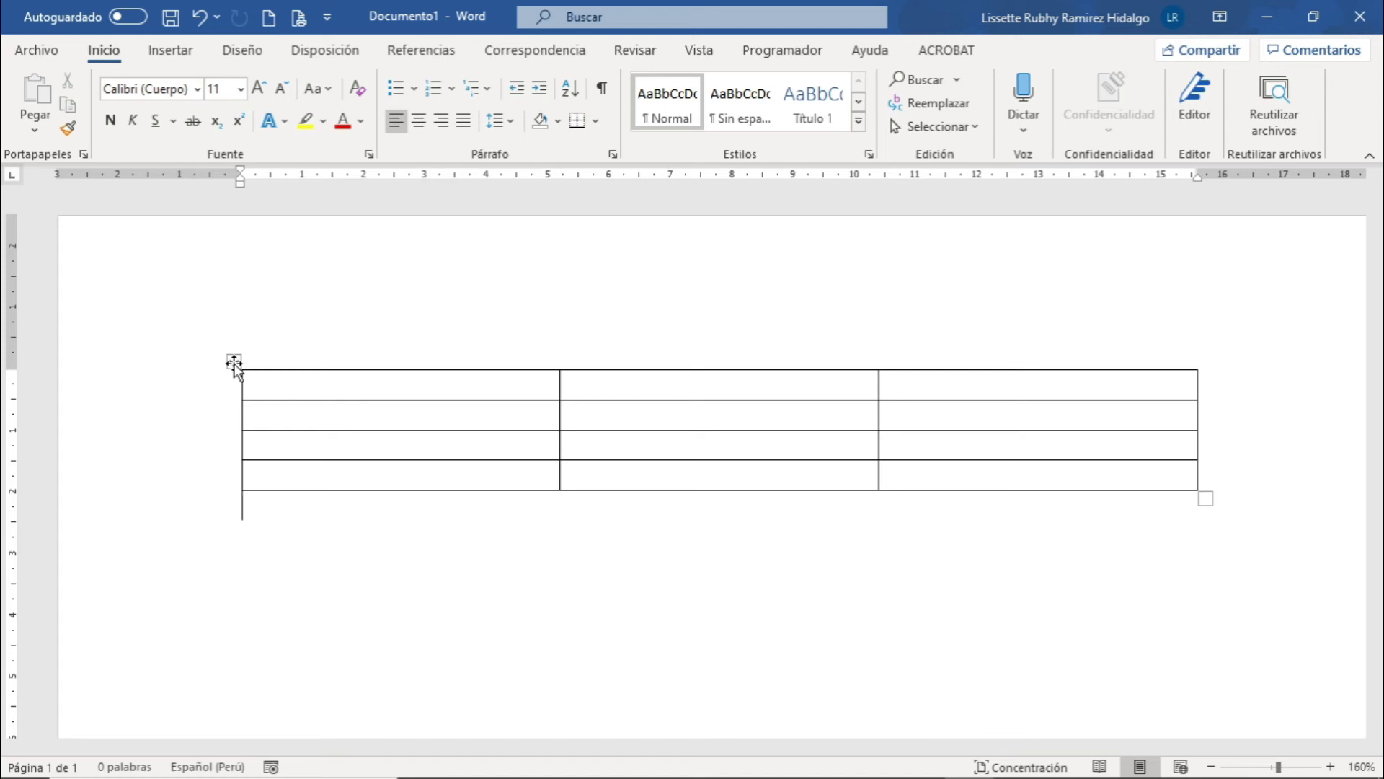
Select the whole table with its move handle, and select it again with the Select Table command
left_click(233, 363)
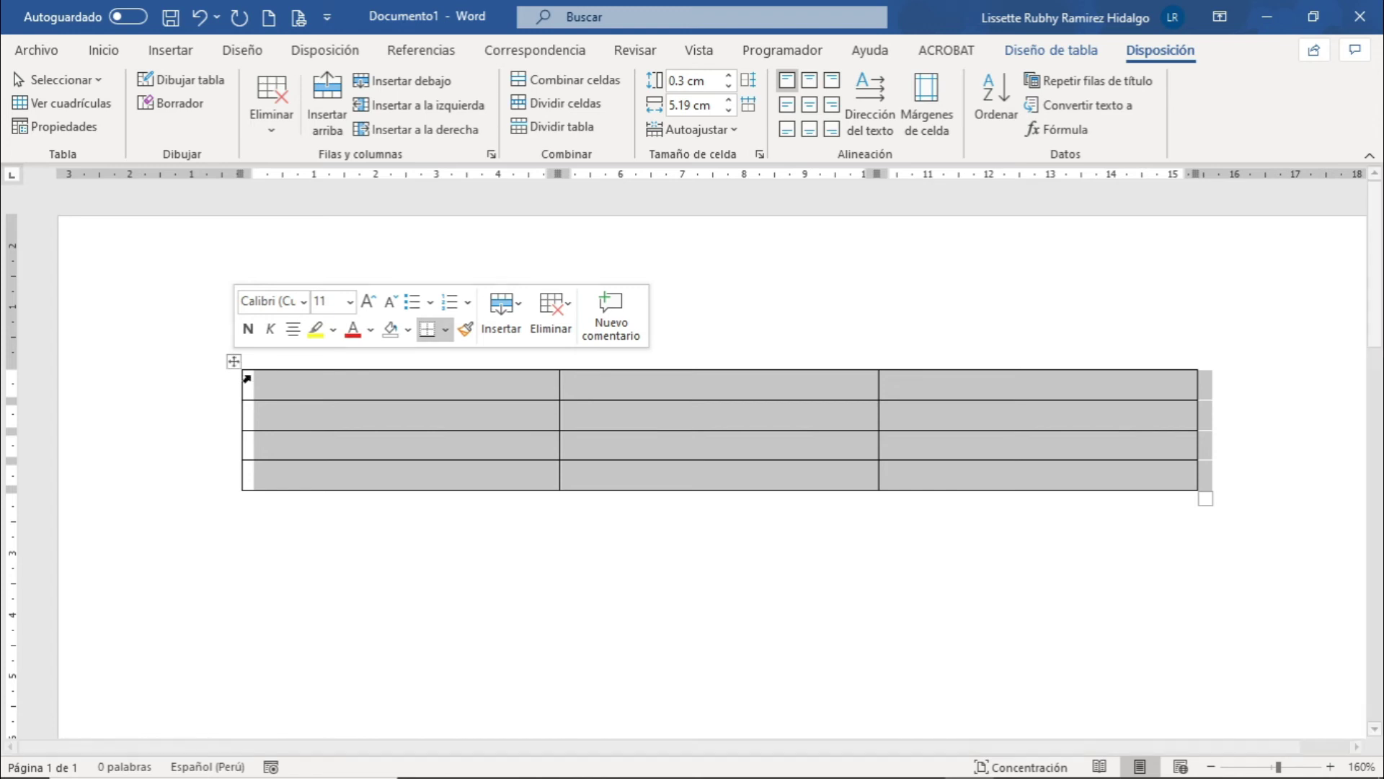
left_click(341, 418)
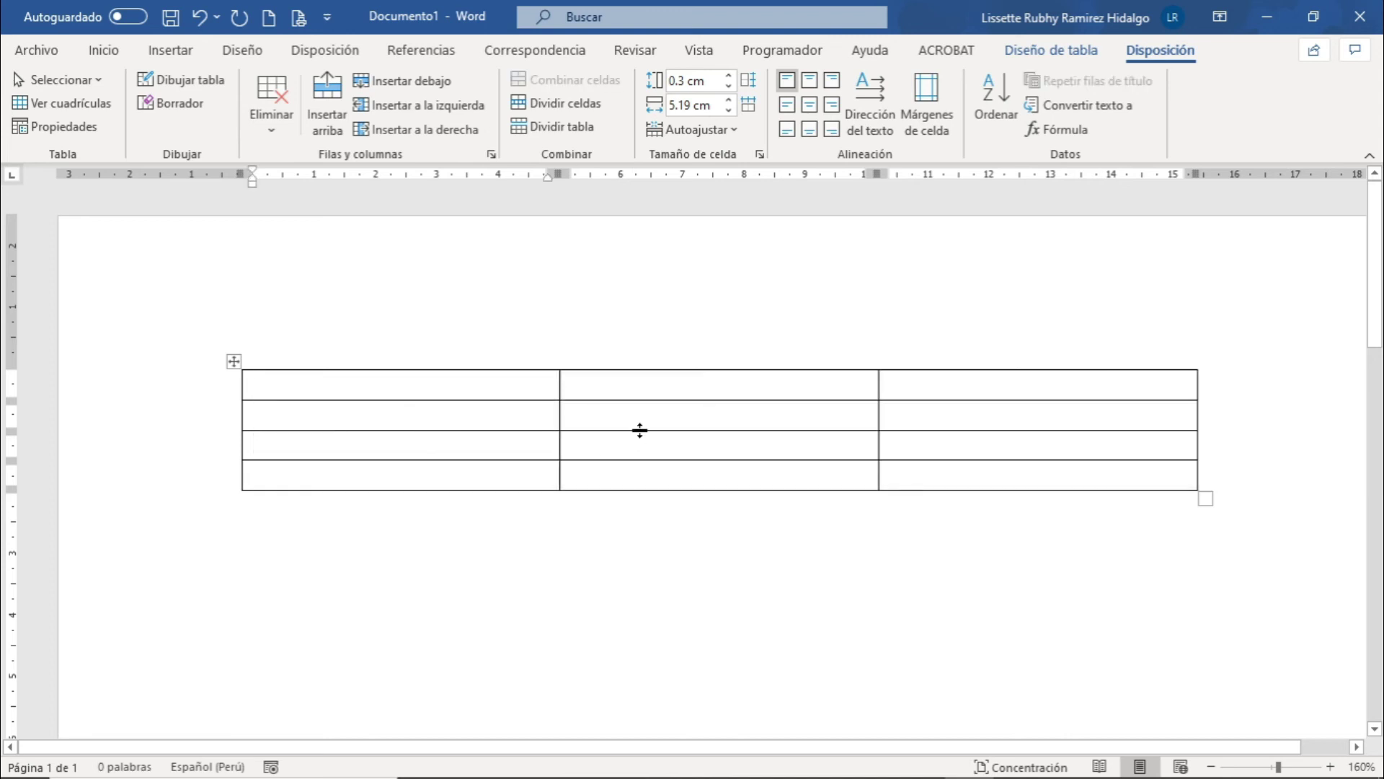
left_click(772, 414)
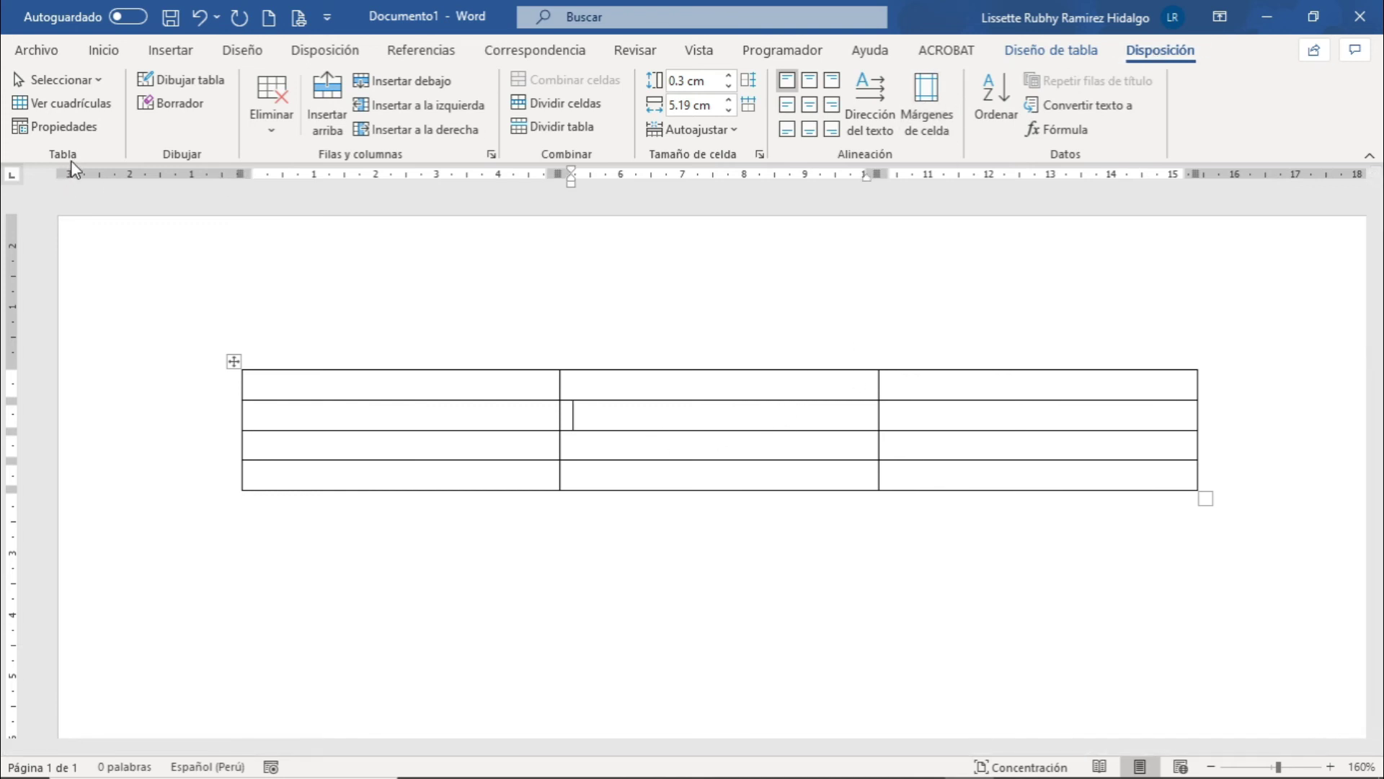
left_click(49, 82)
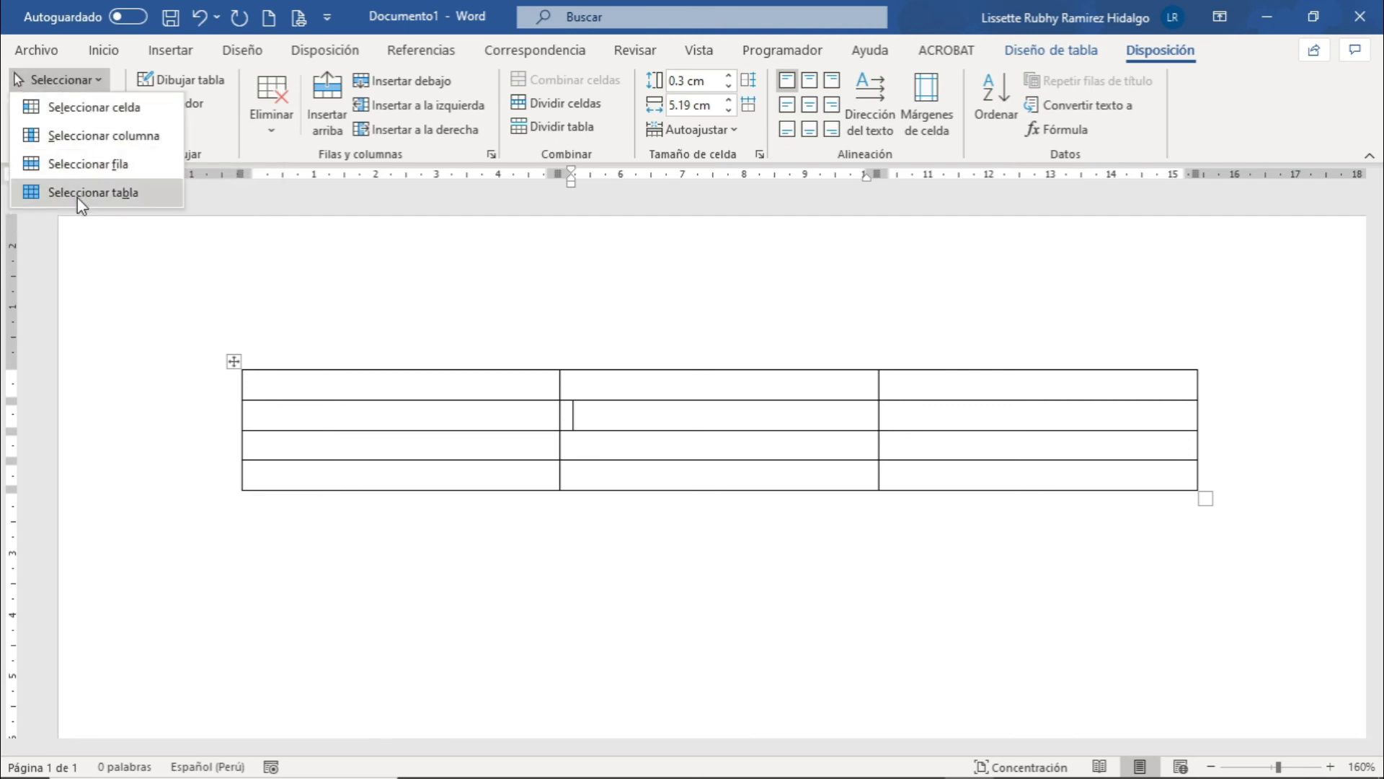
left_click(126, 204)
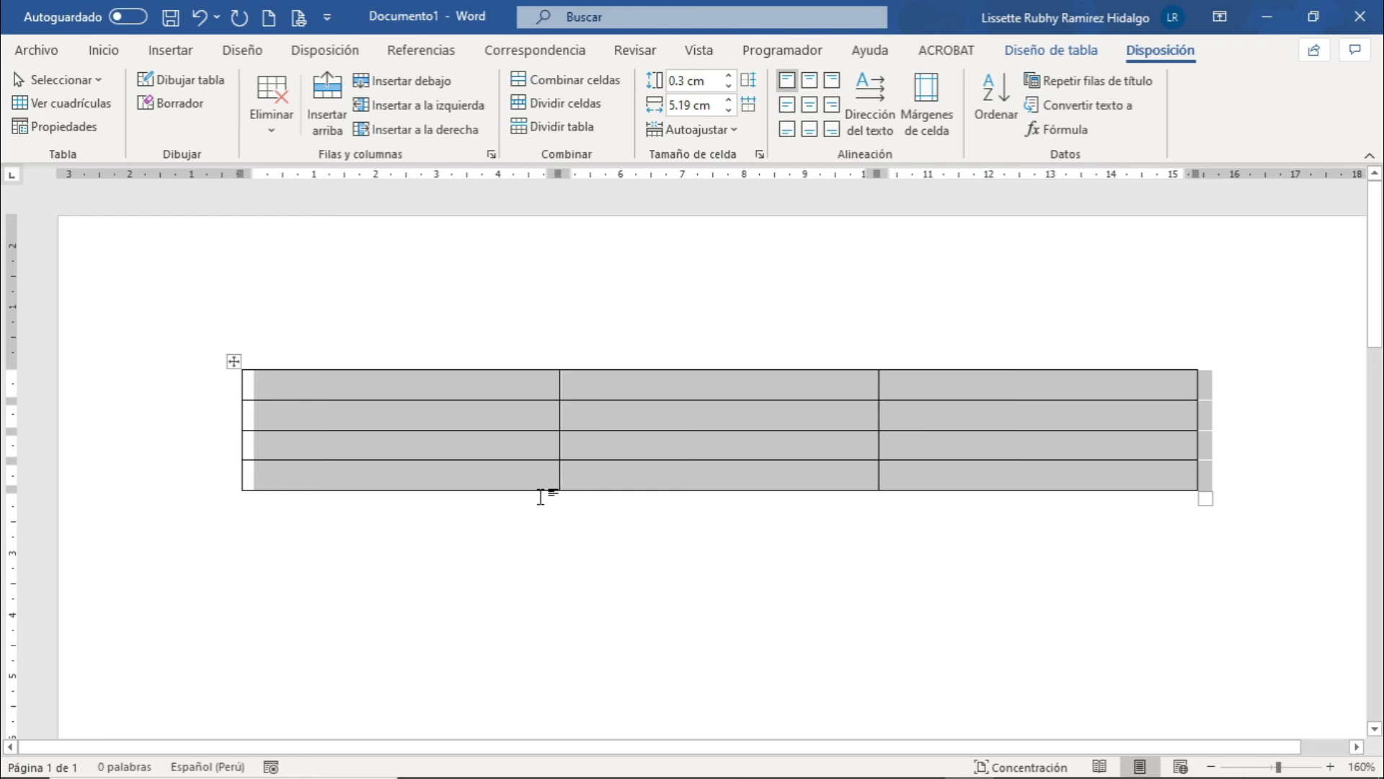
left_click(639, 550)
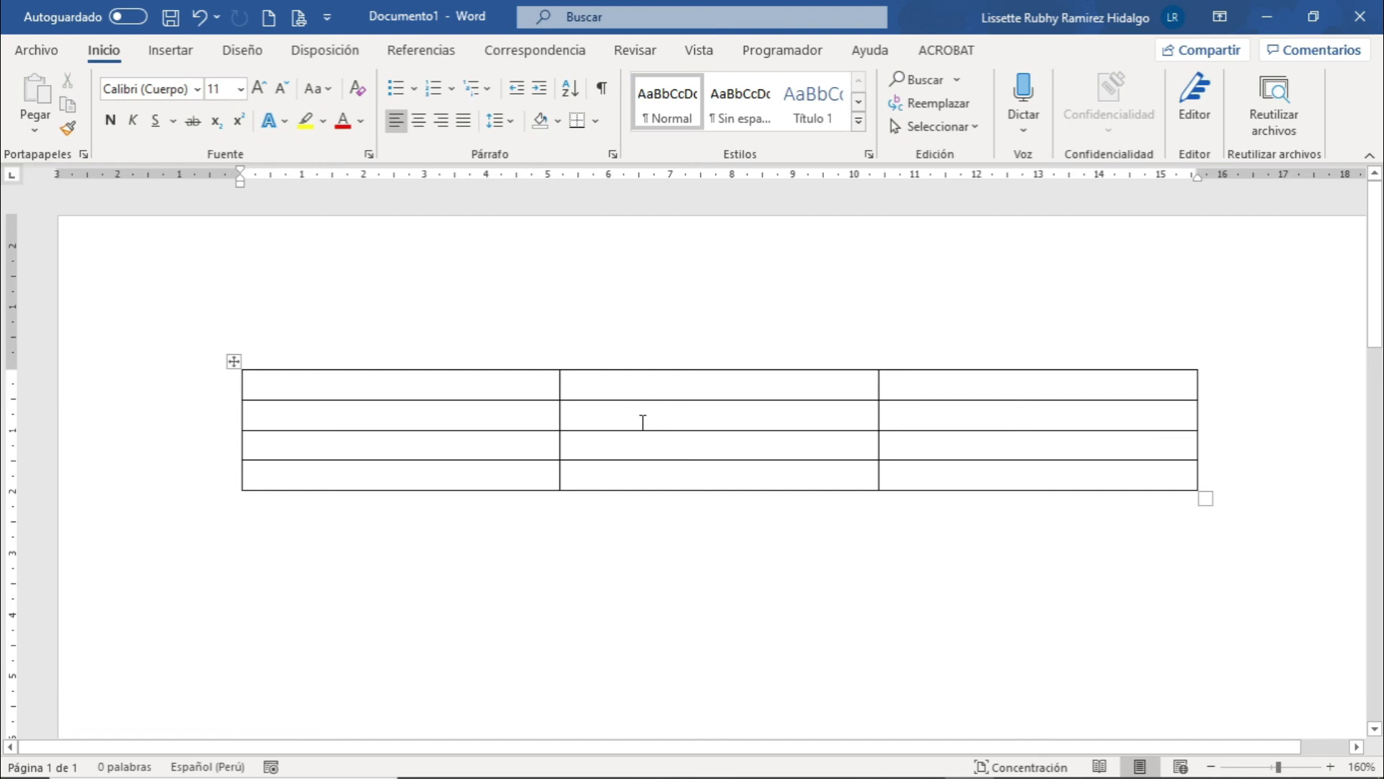
Paste the clipboard content at the cursor, and select all table cells from the top-left one through the bottom-right one
key("ctrl+v")
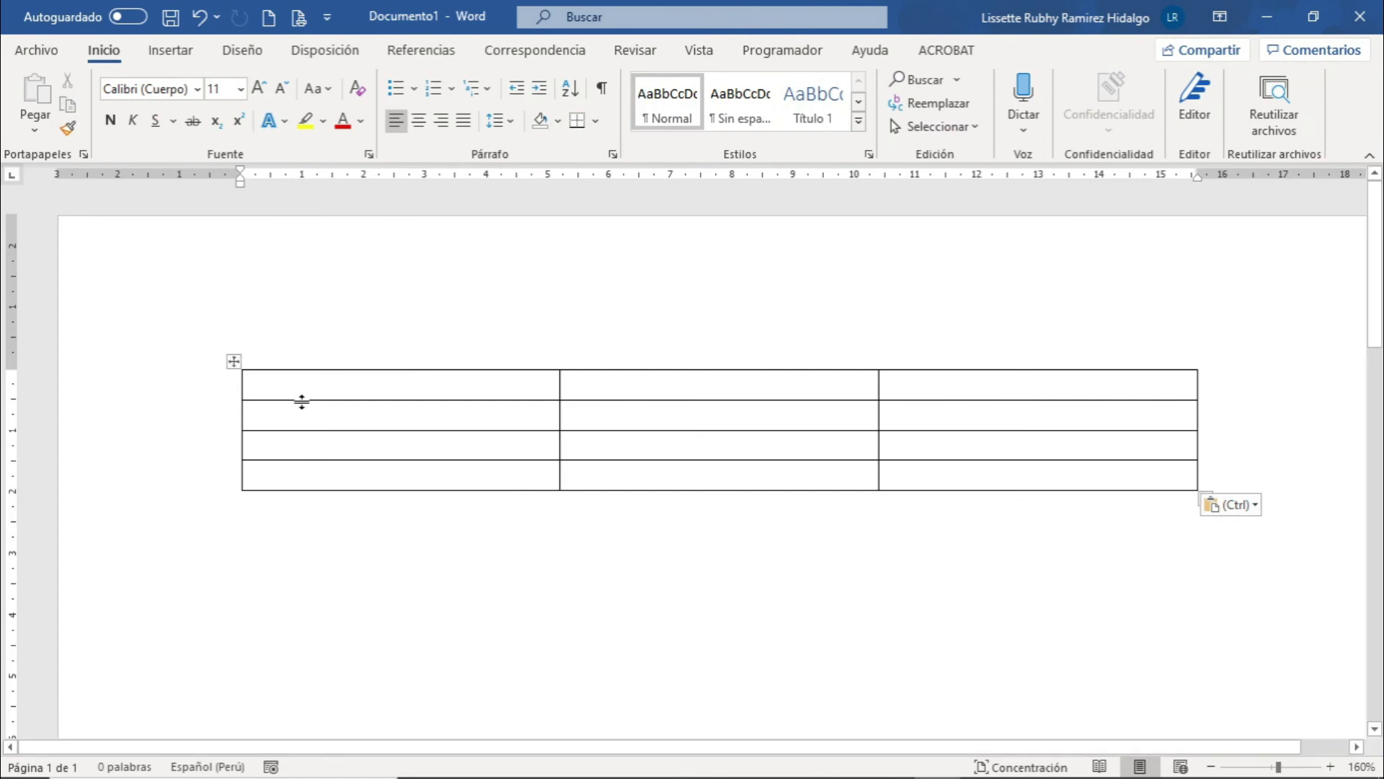
left_click_drag(303, 386, 915, 480)
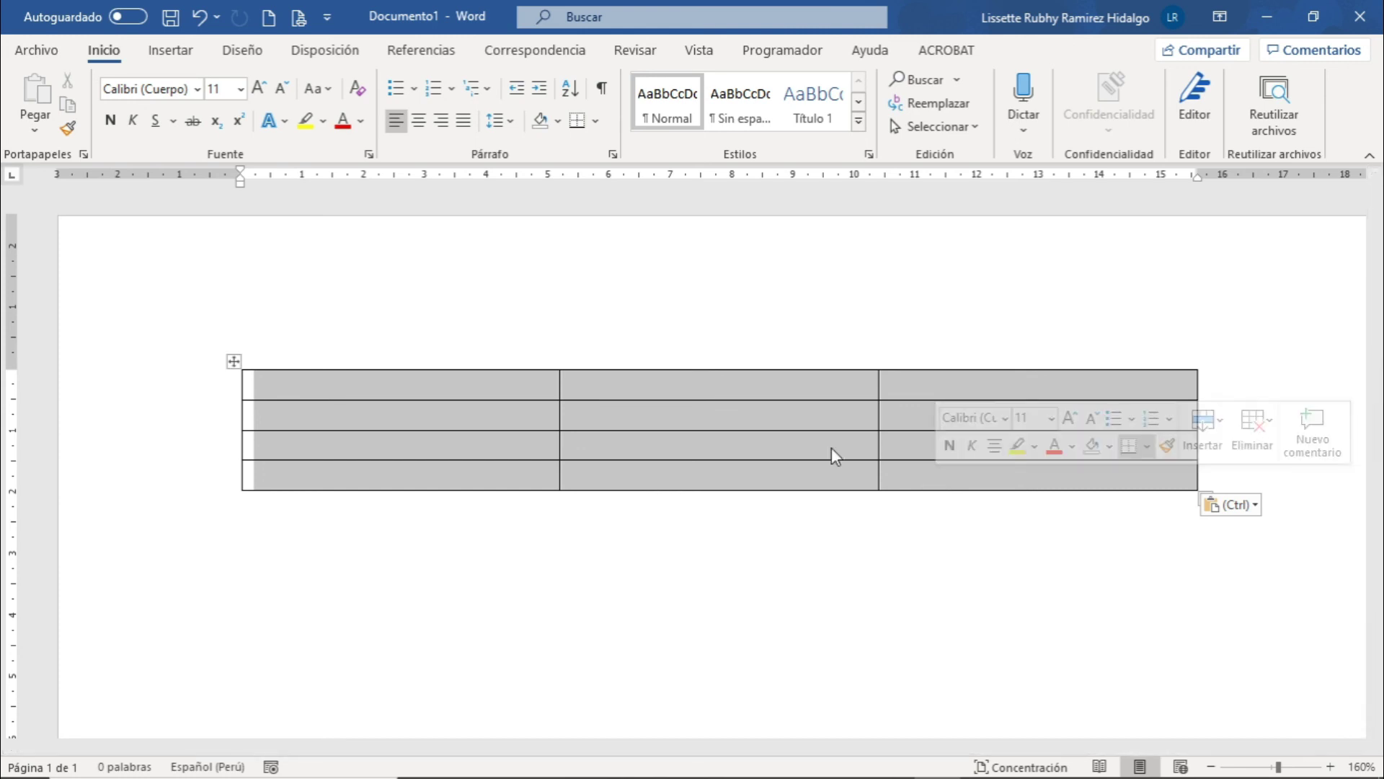
left_click(394, 418)
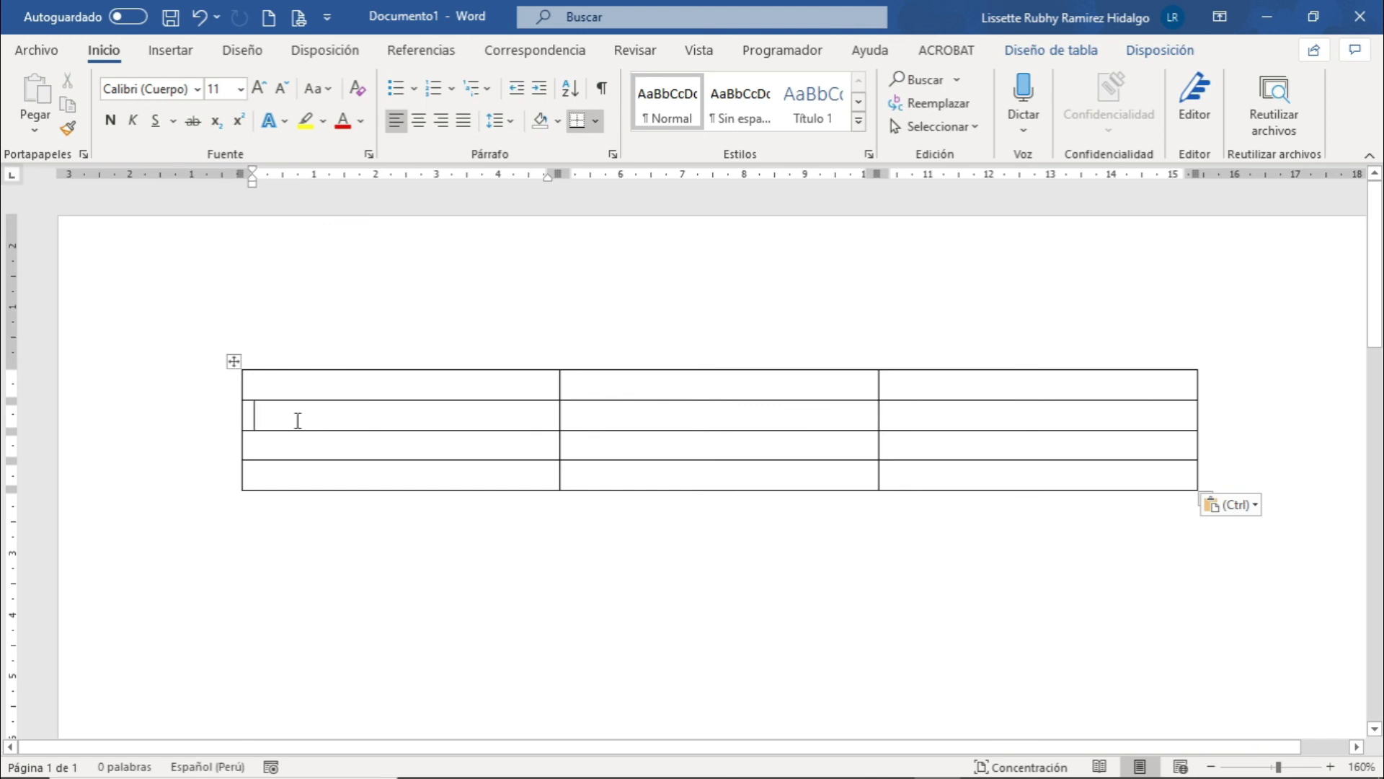
Select the bottom three rows by extending the selection from the second row's first cell to the table's last cell, and clear the selection
left_click_drag(291, 414, 970, 424)
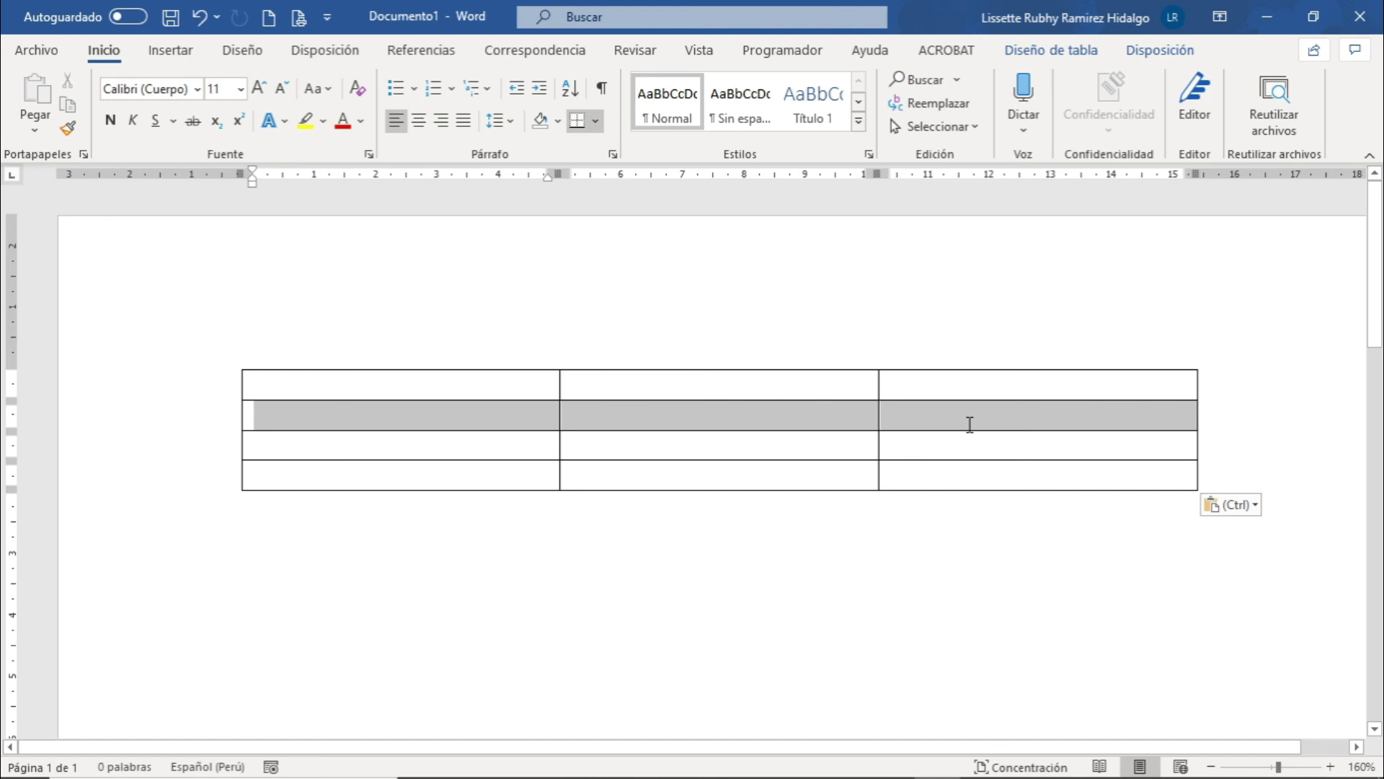
left_click_drag(970, 424, 972, 472)
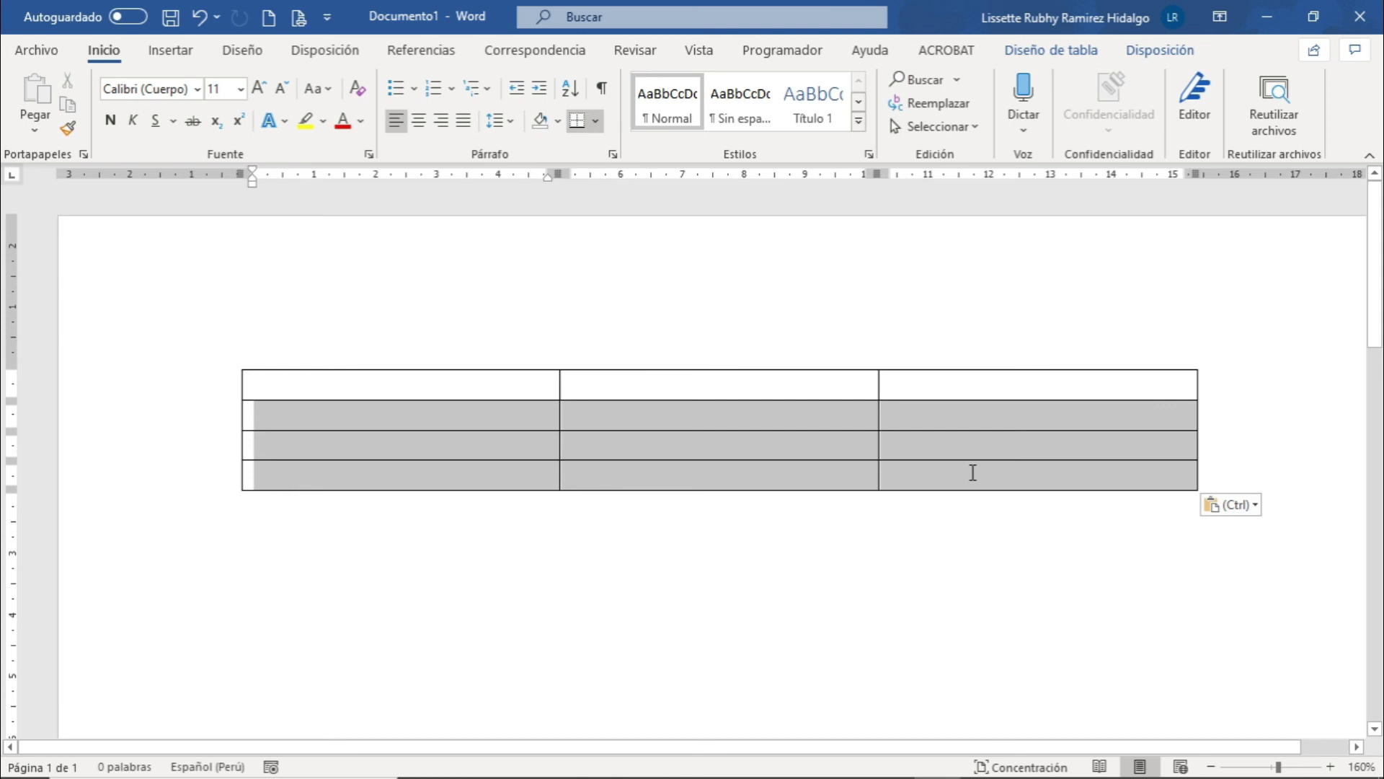
left_click_drag(973, 473, 911, 485)
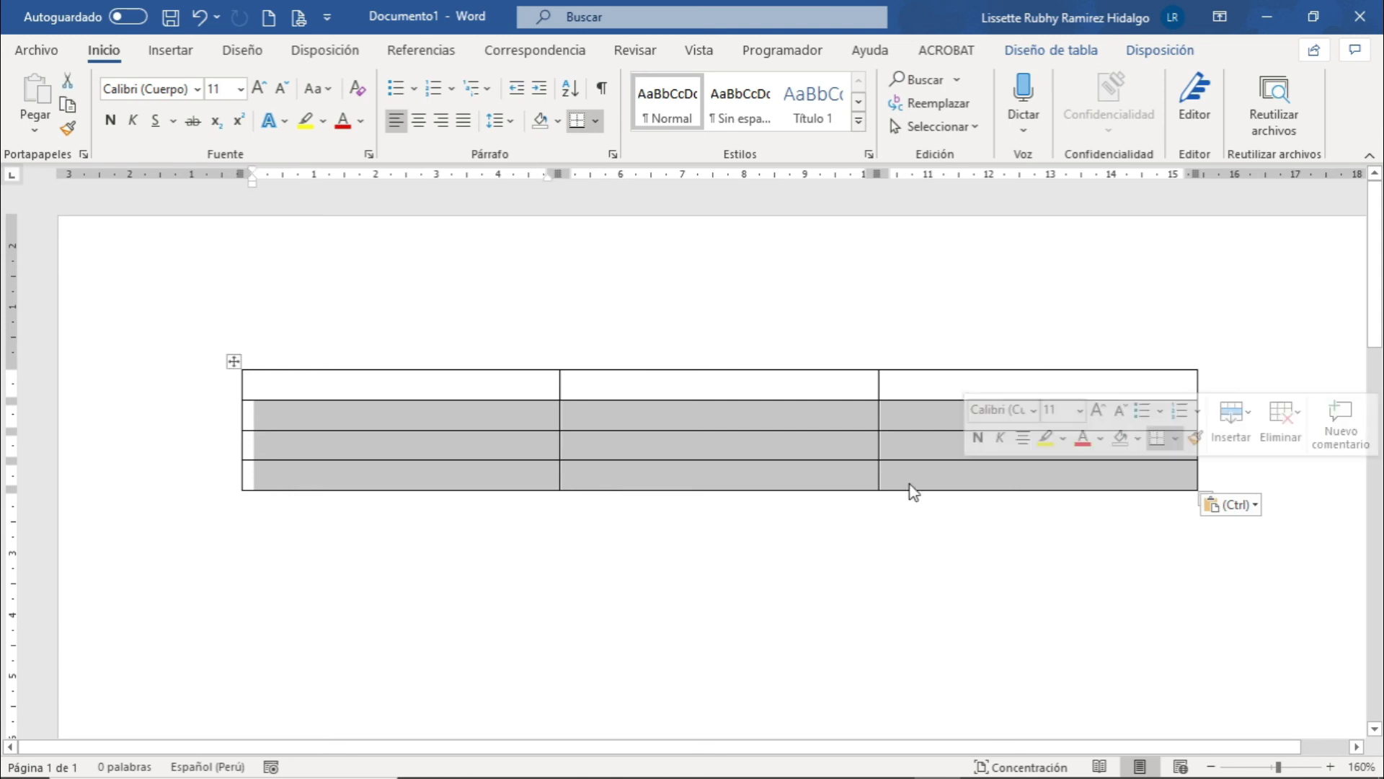
left_click(798, 473)
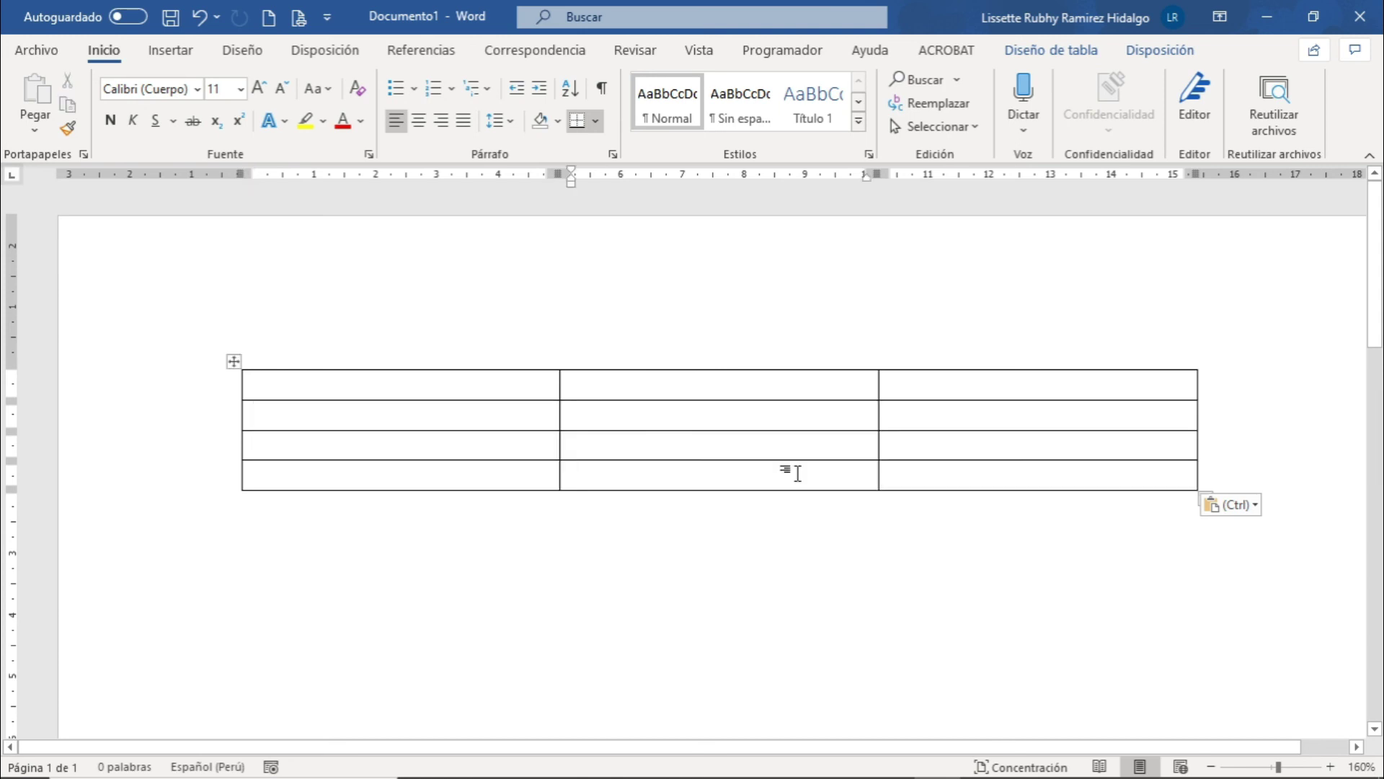